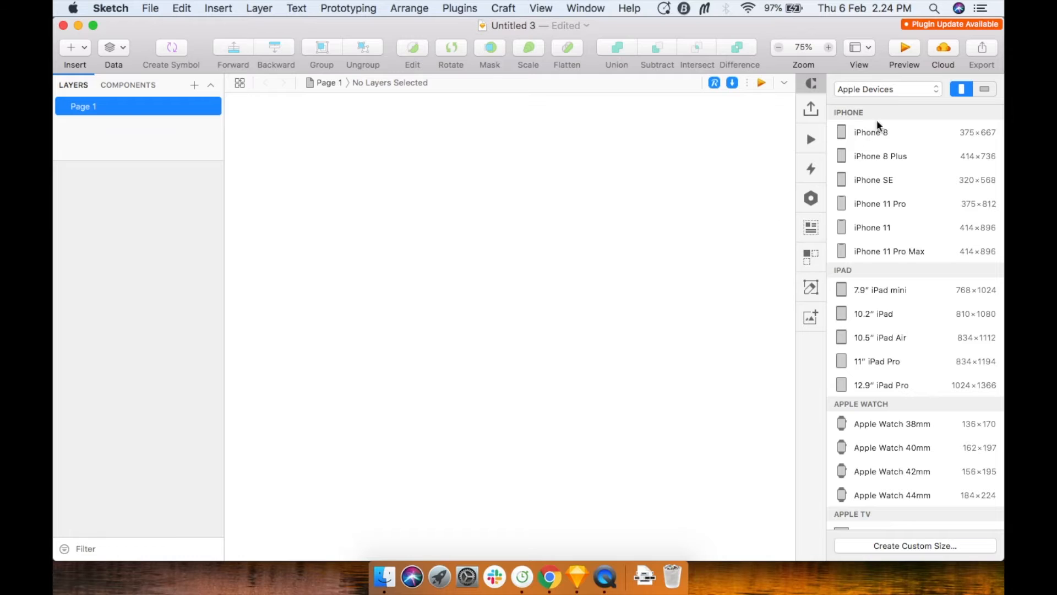
Create an iPhone 11 Pro artboard from the Apple Devices presets.
left_click(892, 90)
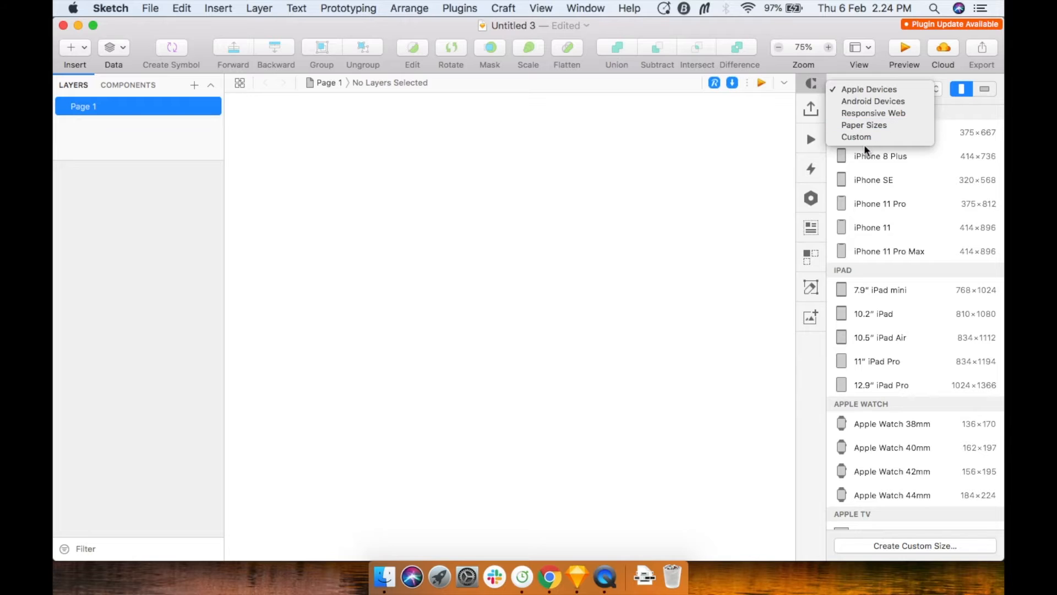
left_click(881, 85)
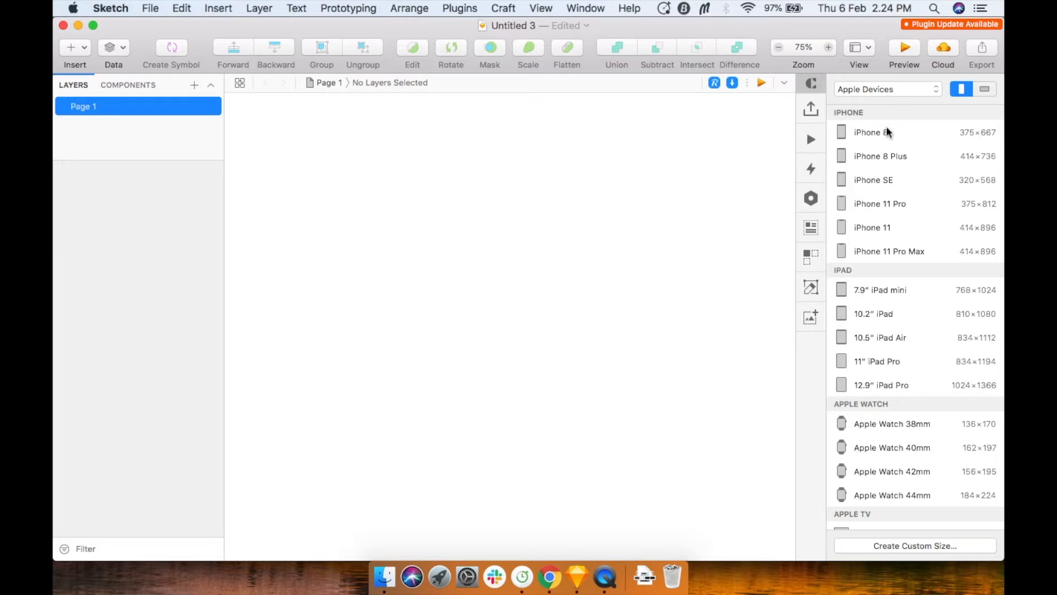
left_click(900, 206)
left_click(666, 218)
scroll(666, 218, "down", 3)
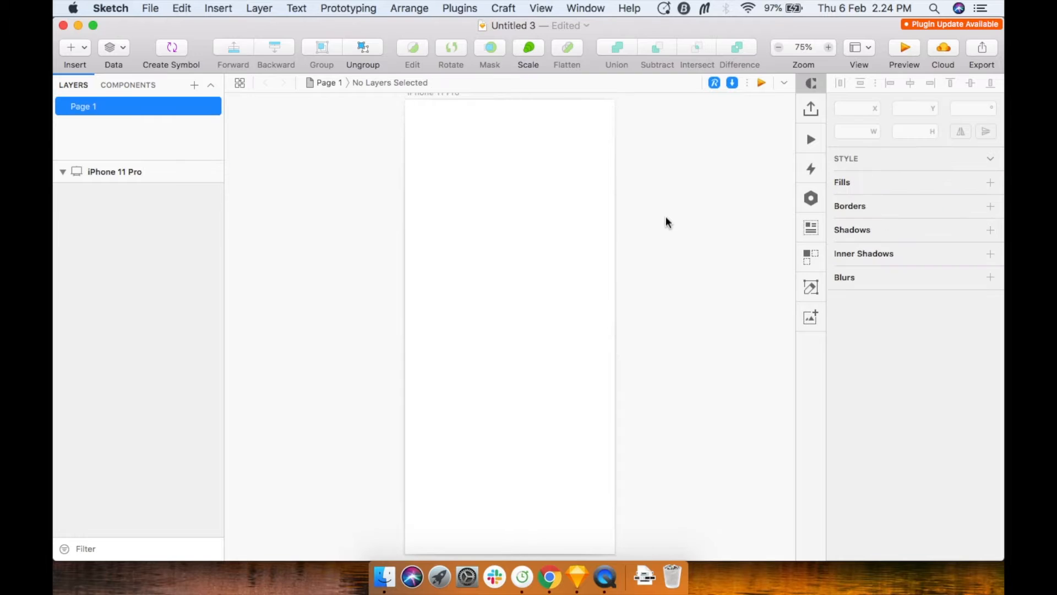
scroll(666, 217, "up", 2)
scroll(666, 217, "down", 3)
scroll(666, 217, "up", 1)
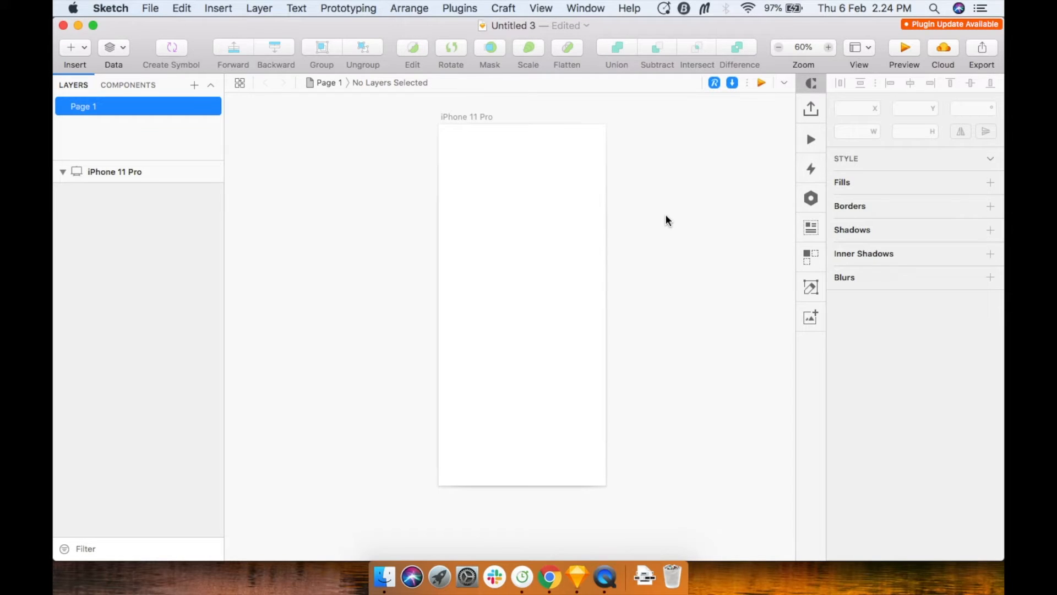
scroll(665, 216, "up", 1)
scroll(666, 220, "up", 2)
scroll(665, 220, "down", 2)
scroll(666, 220, "up", 1)
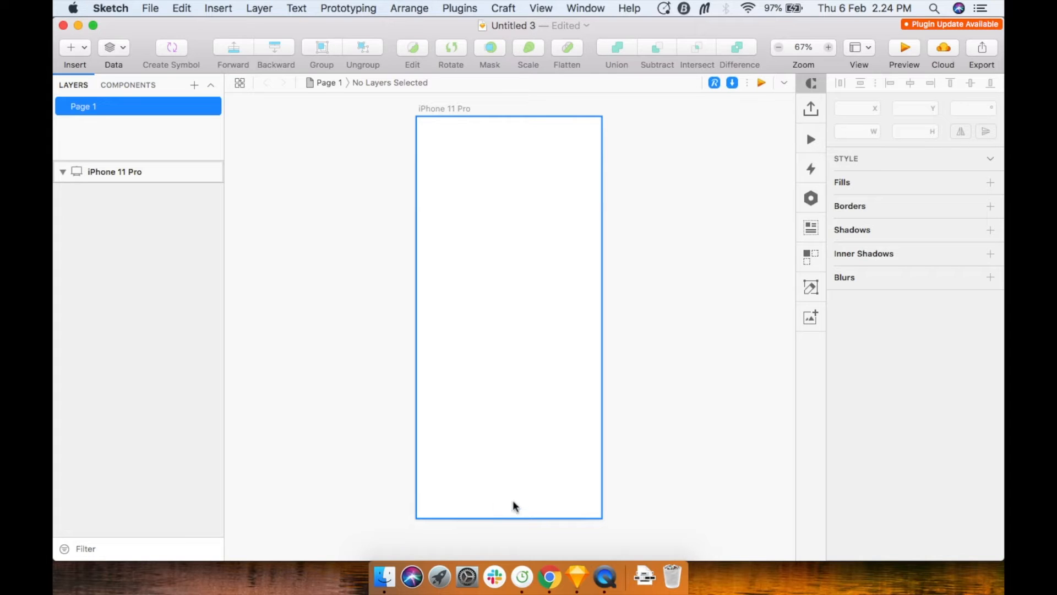
Insert the Apple iOS UI iPhone Light status bar symbol and place it flush with the artboard's top edge.
key("super+apostrophe")
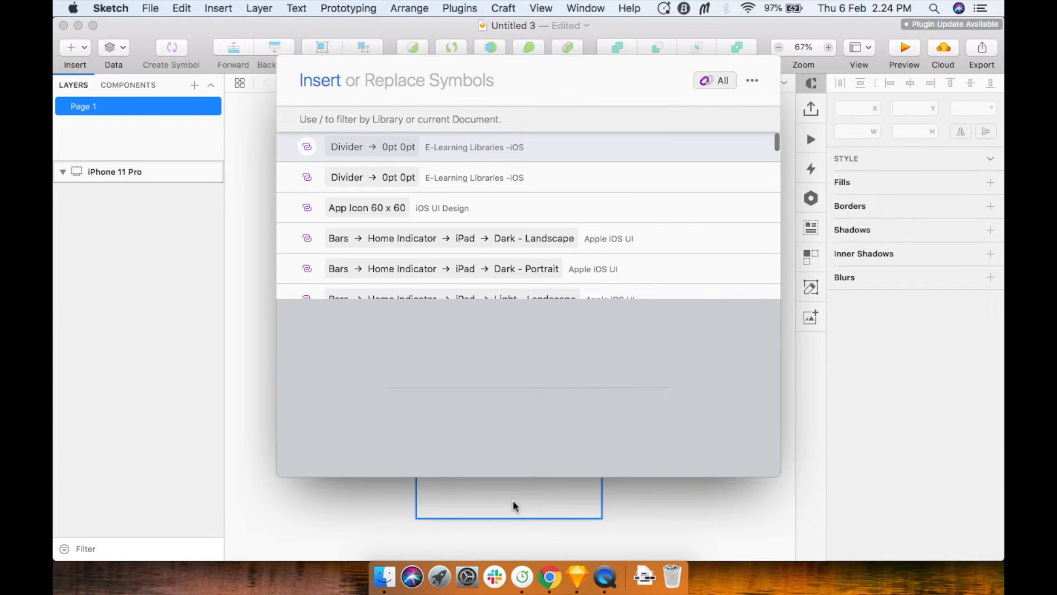
type("status")
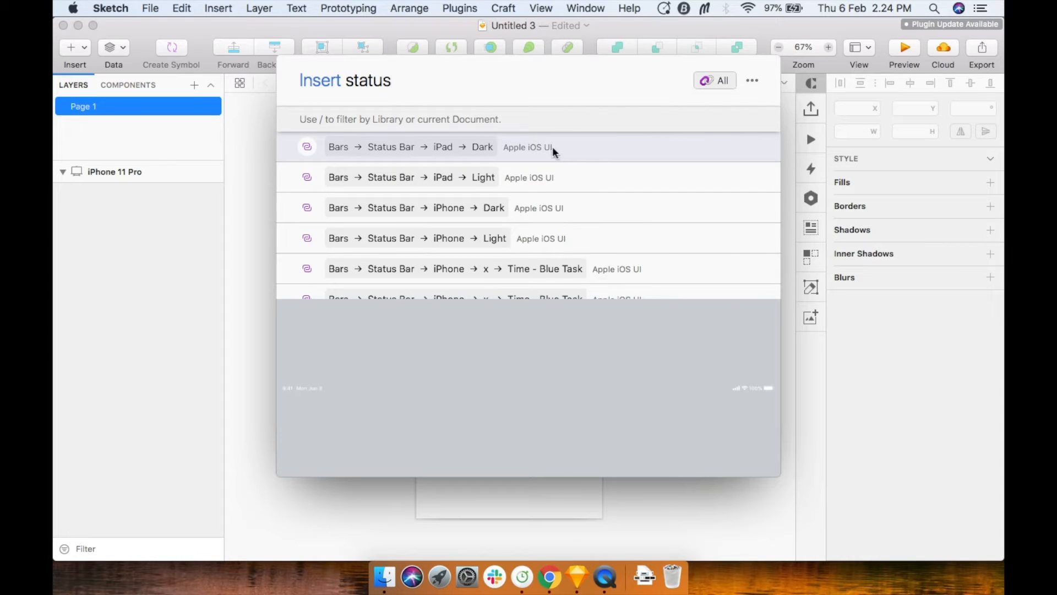
key("Down")
key("Down")
key("Down")
key("Up")
key("Down")
key("Return")
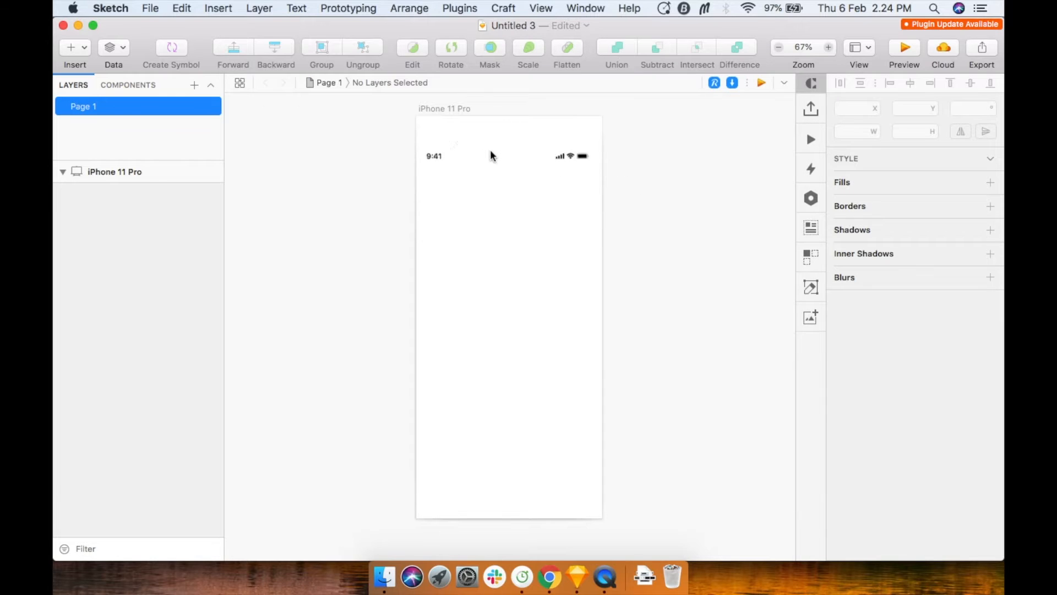
left_click(506, 126)
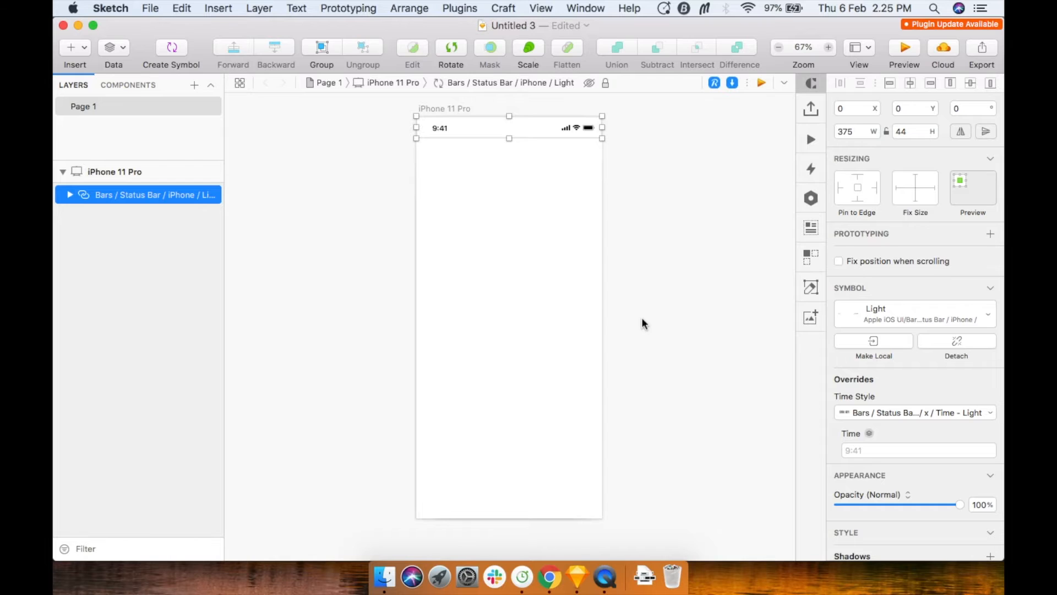
Insert the Apple iOS UI iPhone home indicator symbol with the black line, centred at the artboard's bottom edge.
key("super+apostrophe")
type("home ind")
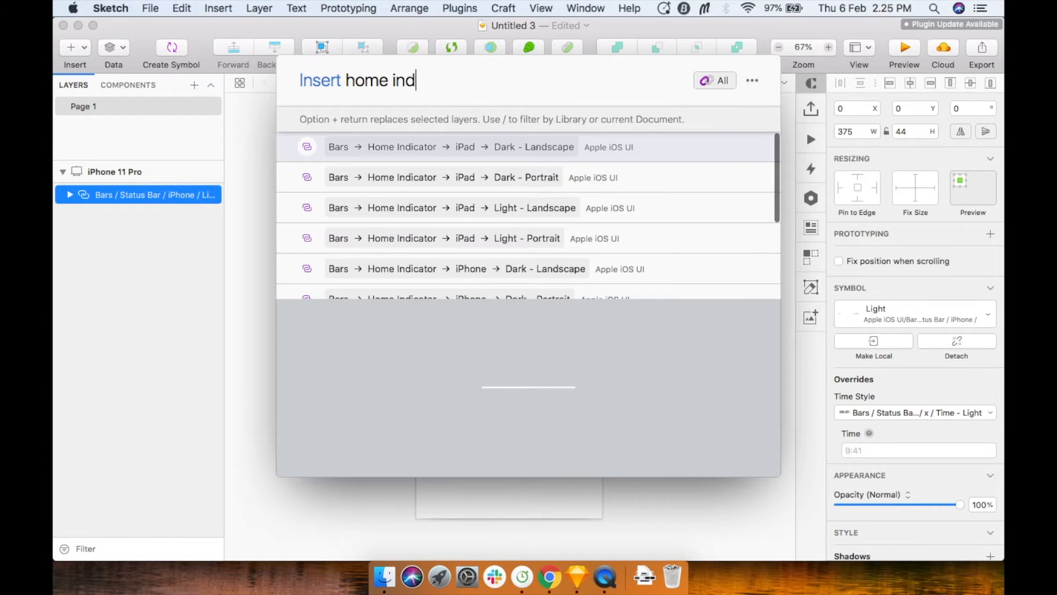
key("Down")
key("Down")
key("Down")
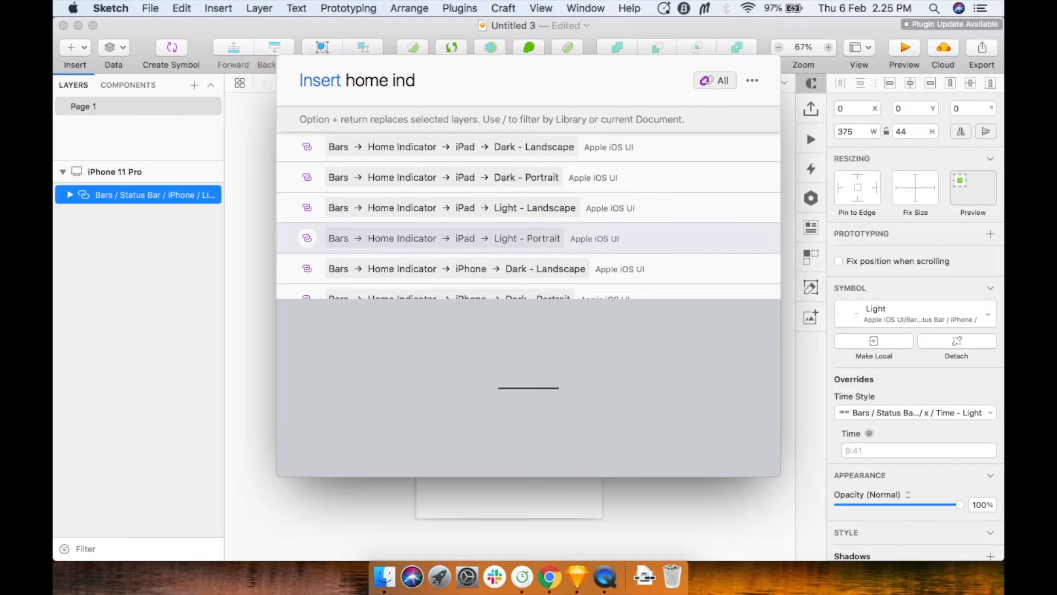
key("Down")
key("Down")
key("Up")
key("Down")
key("Down")
key("Up")
key("Down")
key("Down")
key("Return")
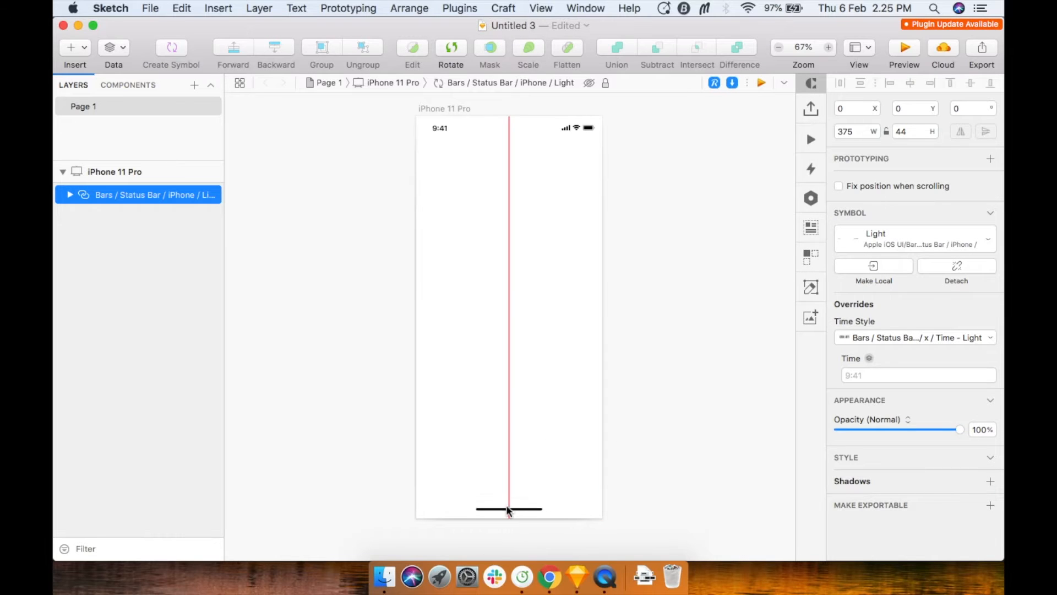
left_click(508, 508)
left_click(634, 456)
left_click(512, 514)
left_click(504, 336)
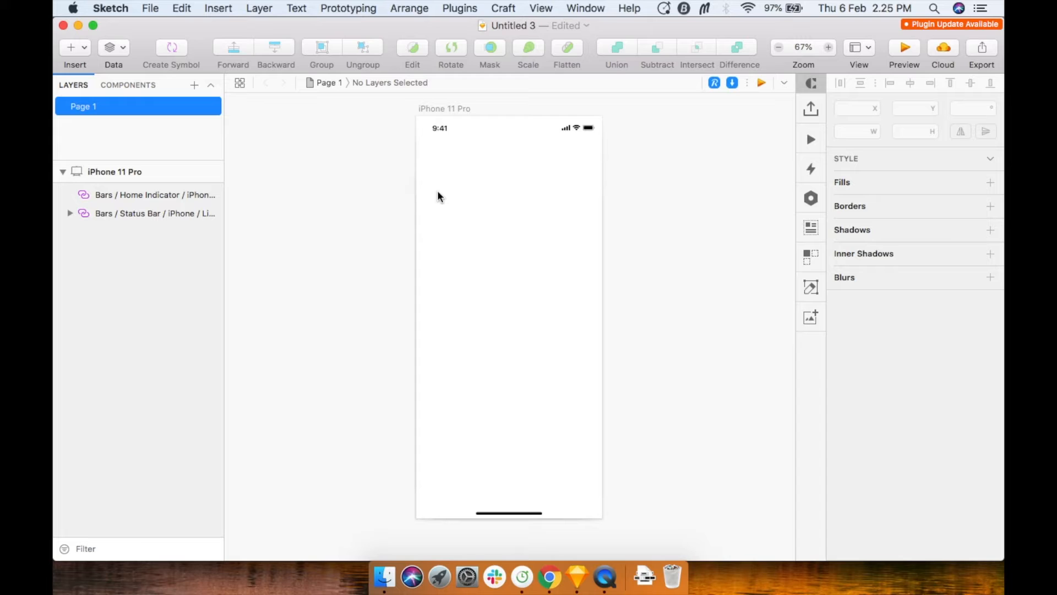
Draw a rectangle below the status bar at about X 27, Y 136 and set its height to 50 and width to 325.
key("r")
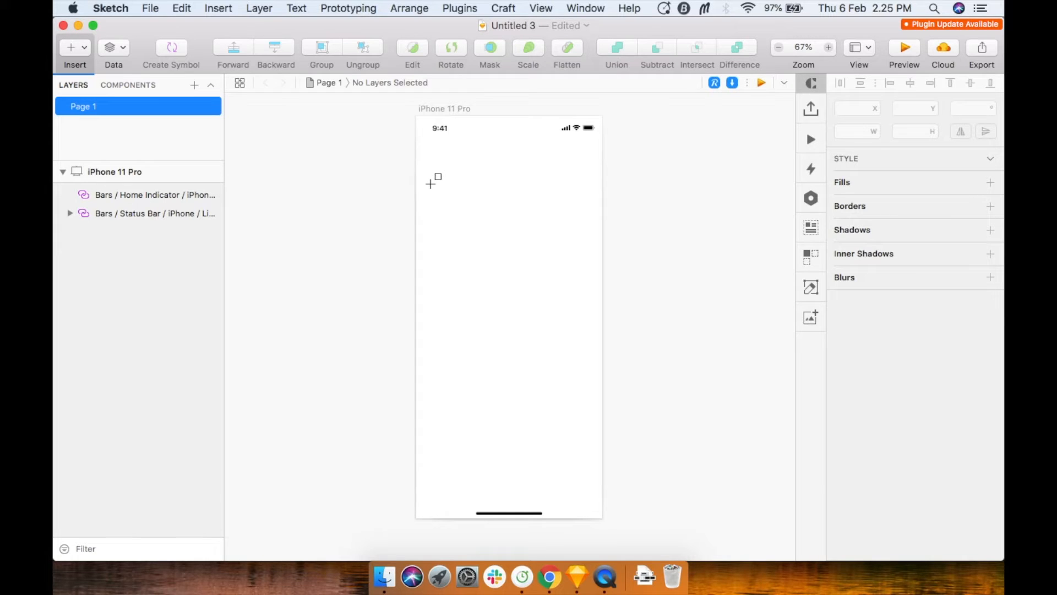
left_click_drag(430, 183, 583, 212)
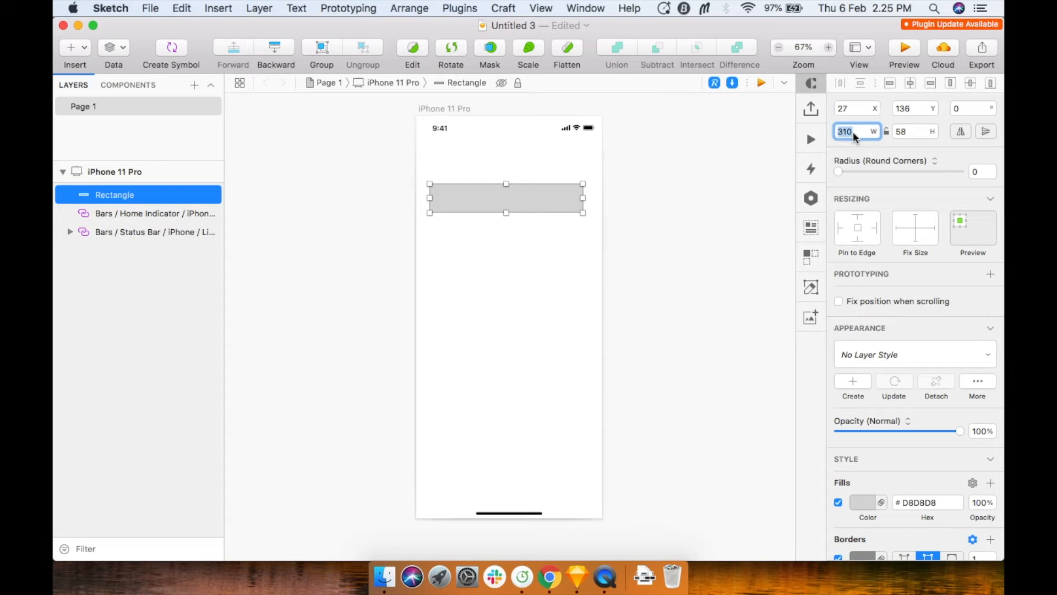
left_click(916, 132)
type("50")
key("Return")
left_click(857, 131)
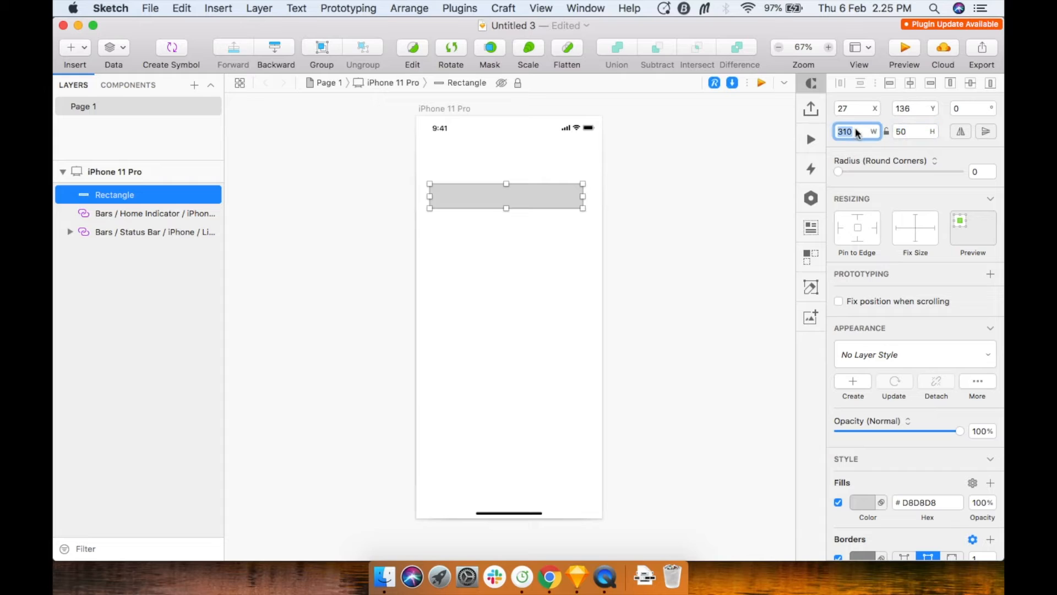
type("325")
key("Return")
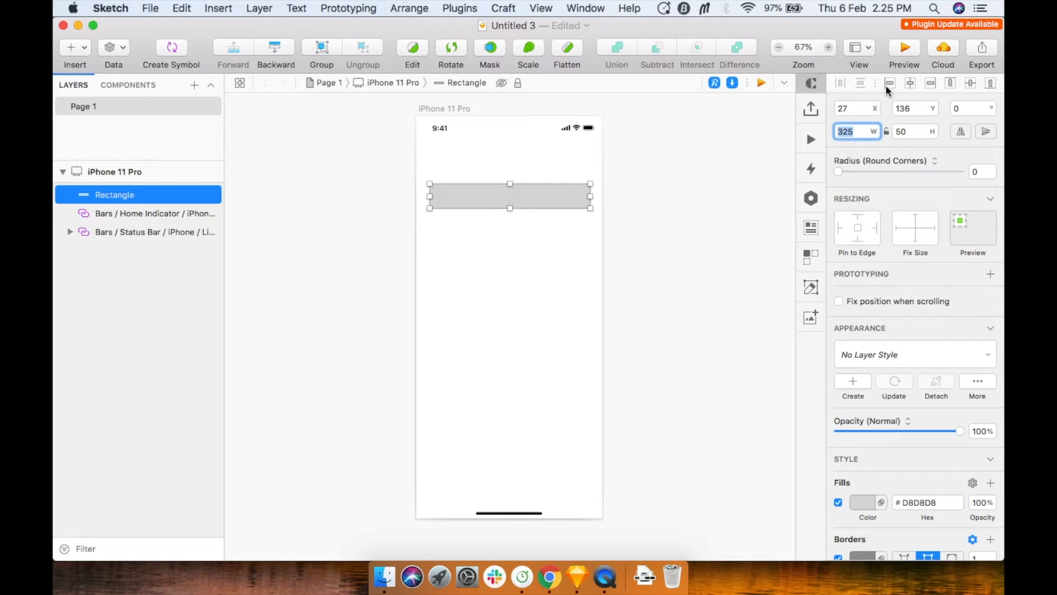
Reposition the rectangle so it is horizontally centred on the artboard at about X 25, Y 174.
left_click(688, 212)
left_click(569, 204)
left_click_drag(464, 193, 498, 215)
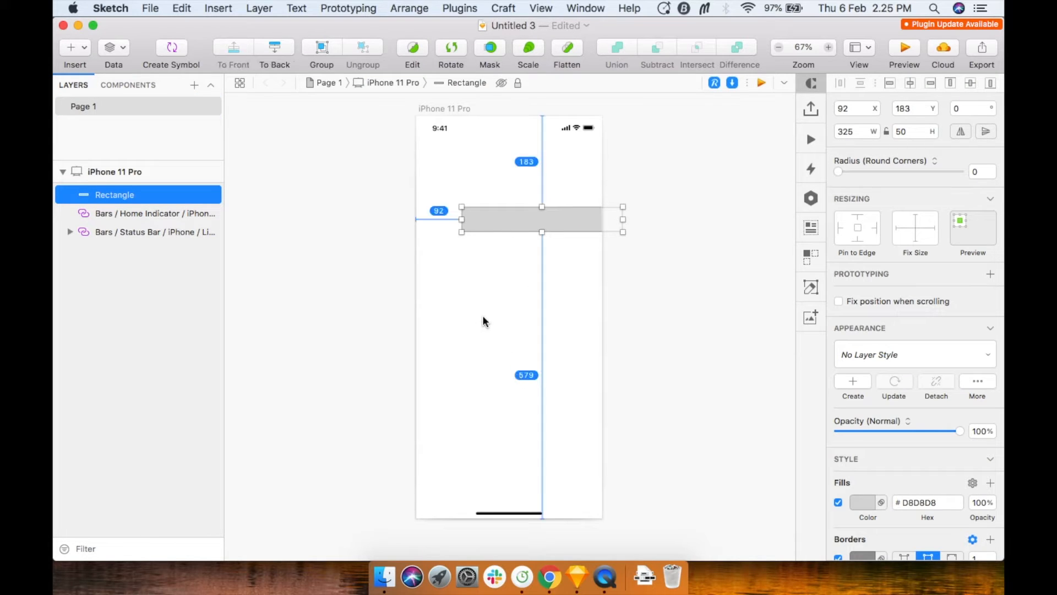
left_click_drag(524, 222, 488, 219)
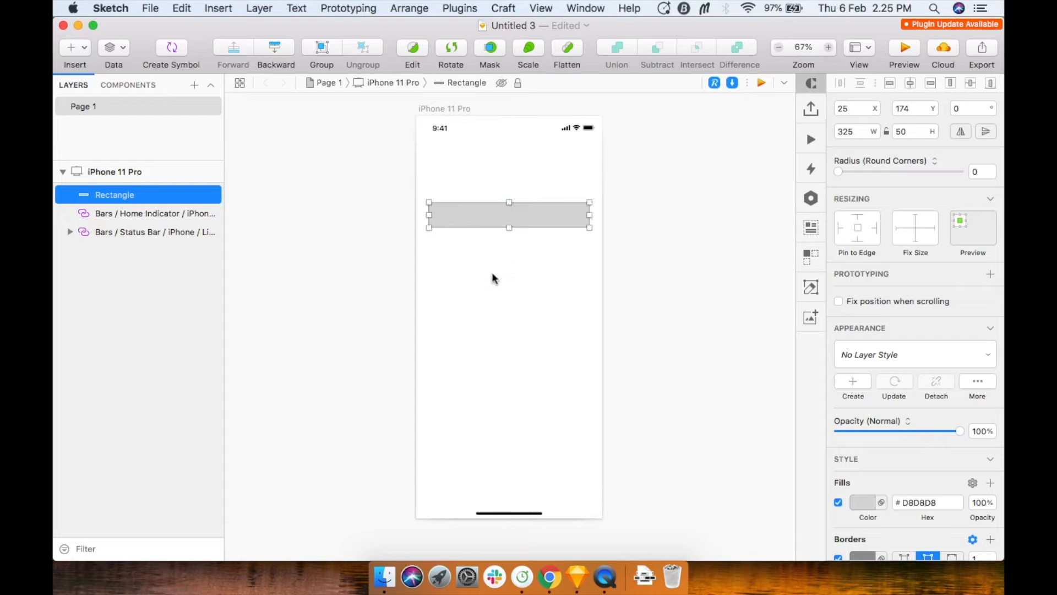
scroll(493, 275, "up", 5)
scroll(492, 276, "up", 1)
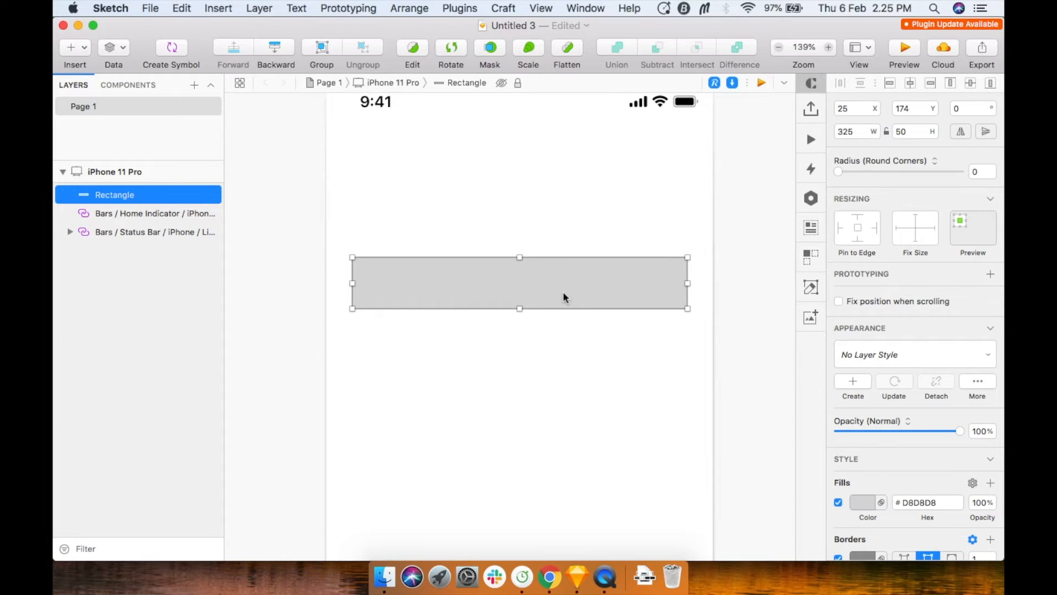
Move the rectangle off-centre and try the left, centre, right, top, middle and bottom alignments on it.
left_click_drag(562, 296, 671, 380)
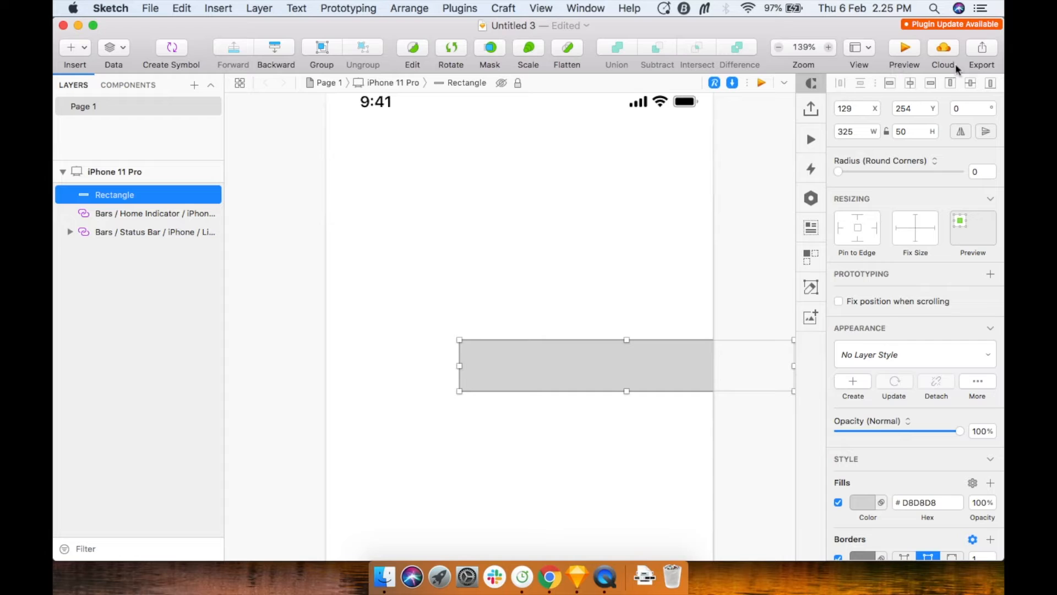
left_click(890, 83)
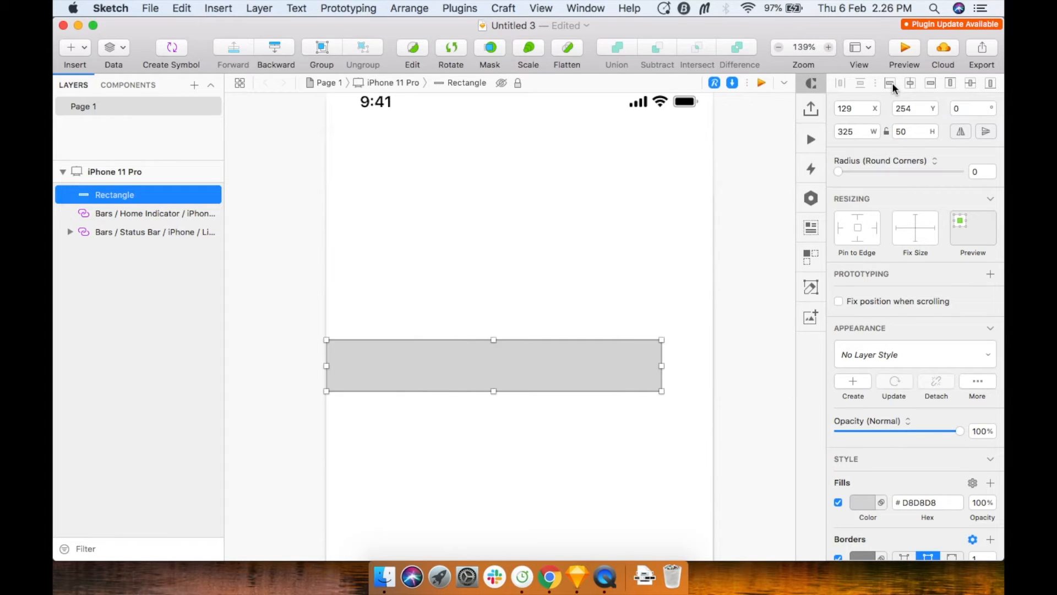
left_click(910, 83)
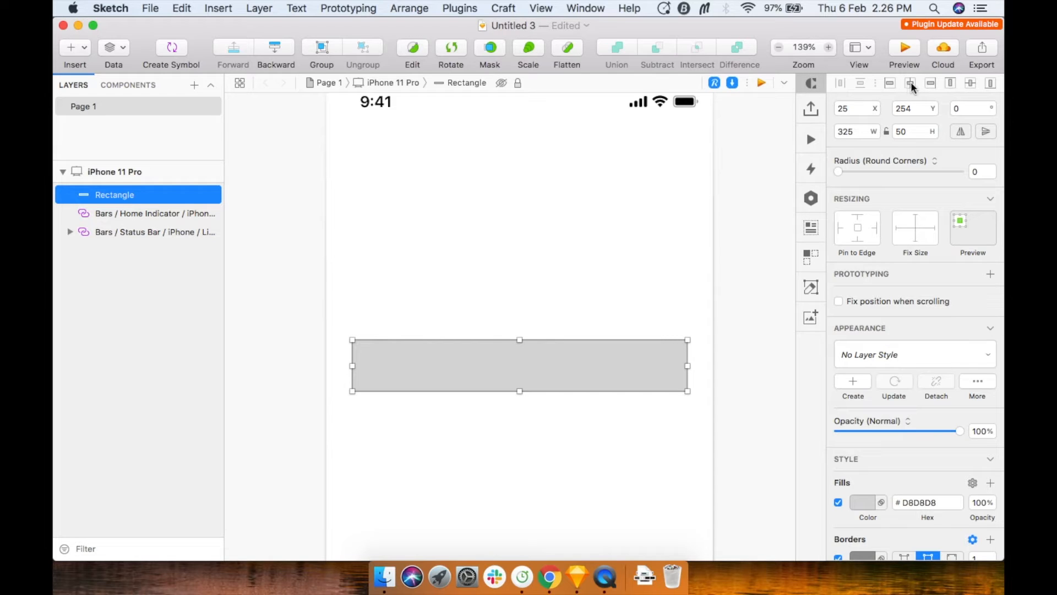
left_click(930, 83)
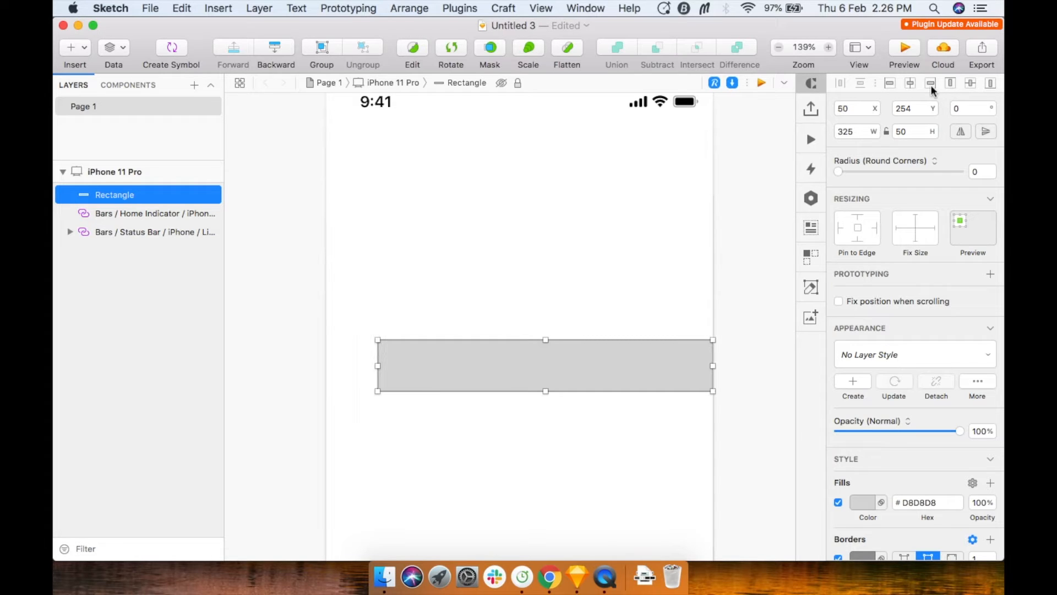
left_click(950, 83)
key("super+1")
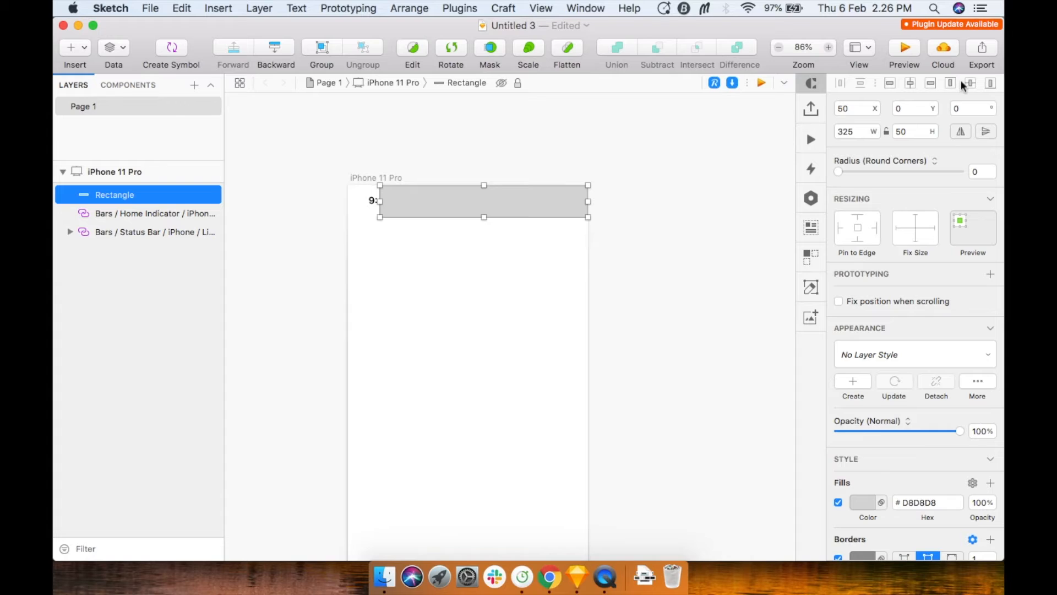
left_click(970, 83)
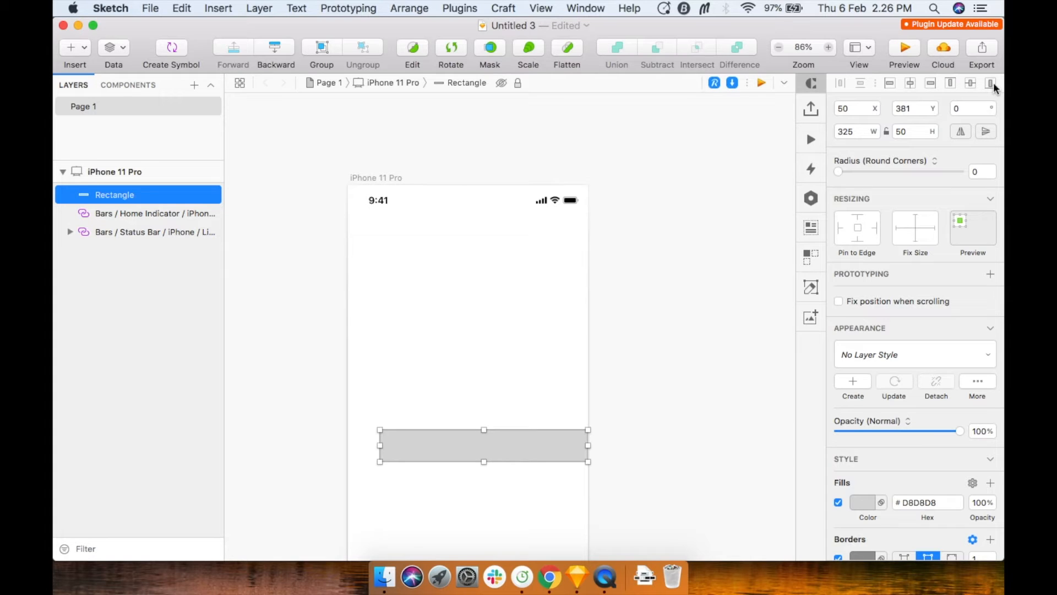
left_click(993, 83)
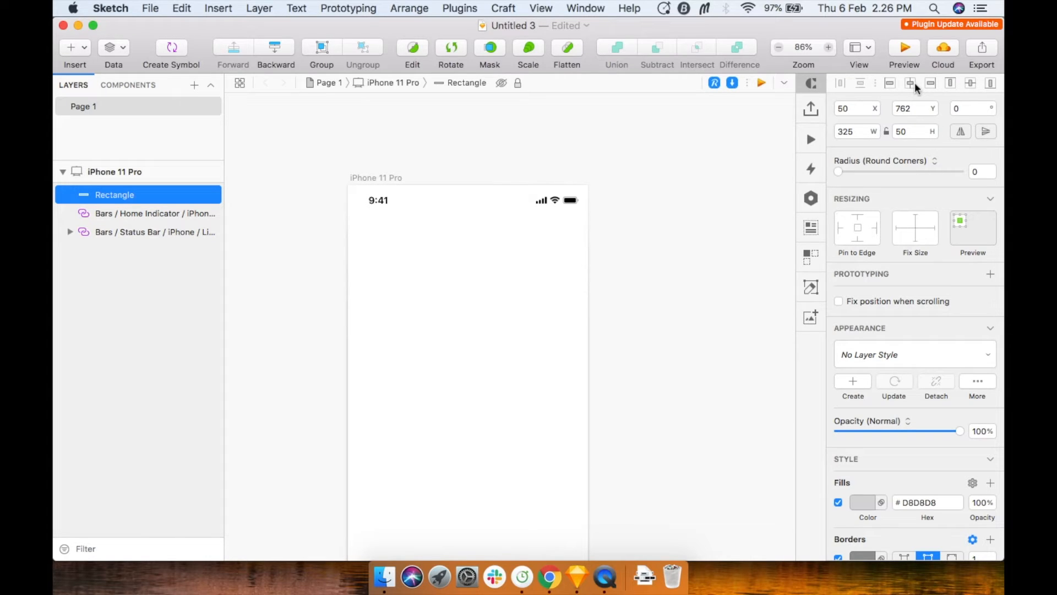
Centre the rectangle horizontally and vertically on the artboard and display its distances to the artboard edges.
left_click(915, 83)
left_click(968, 83)
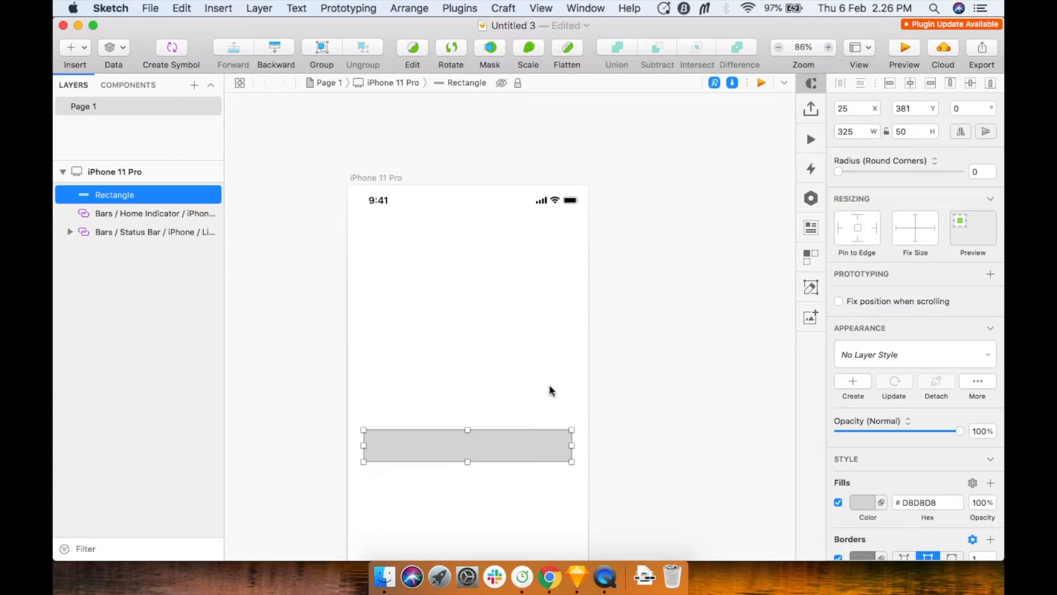
scroll(508, 416, "down", 3)
scroll(508, 416, "up", 5)
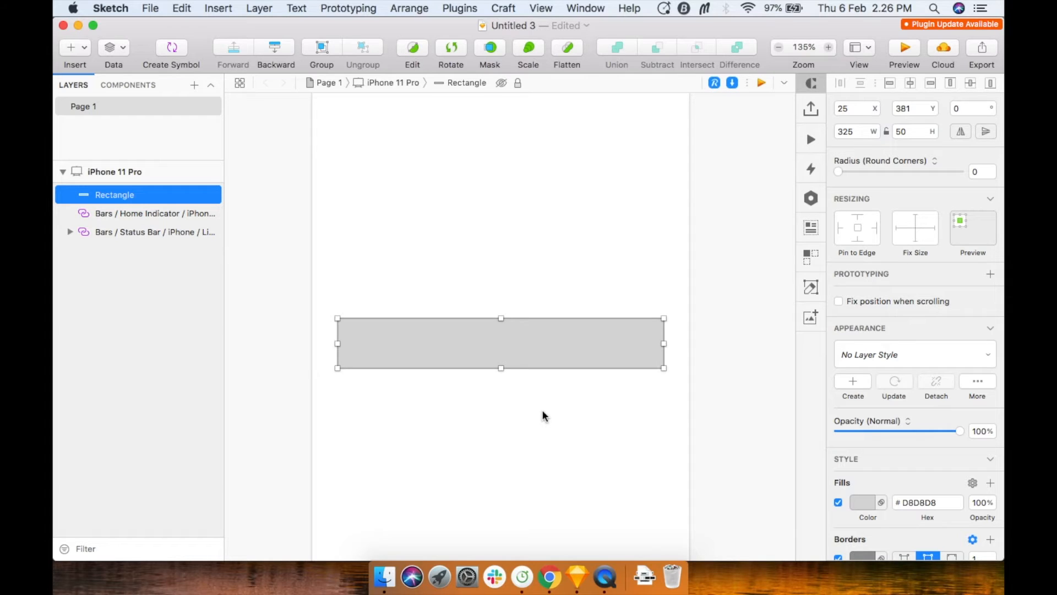
scroll(542, 417, "down", 2)
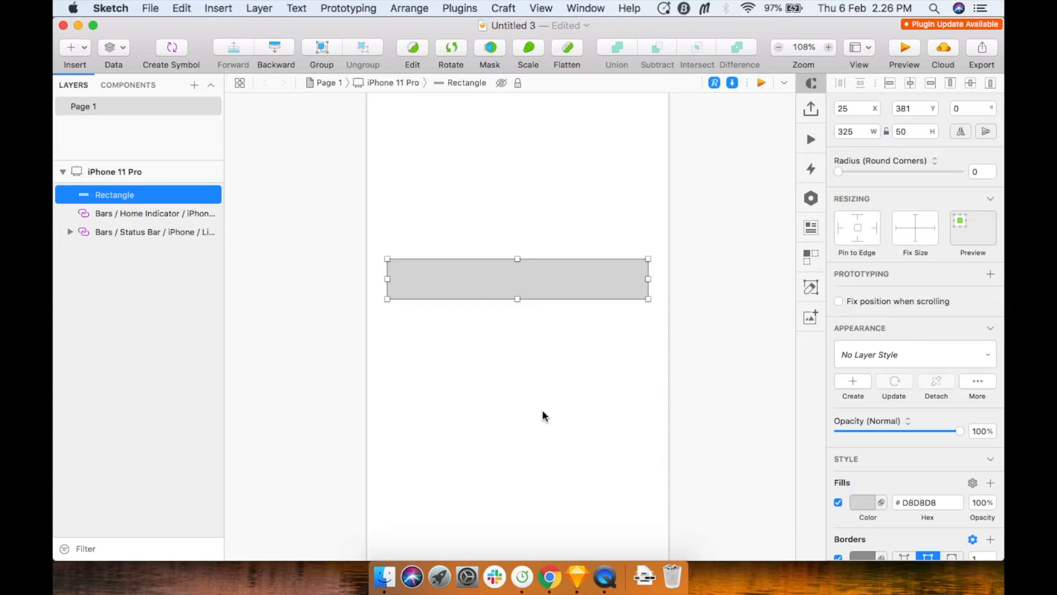
key("alt")
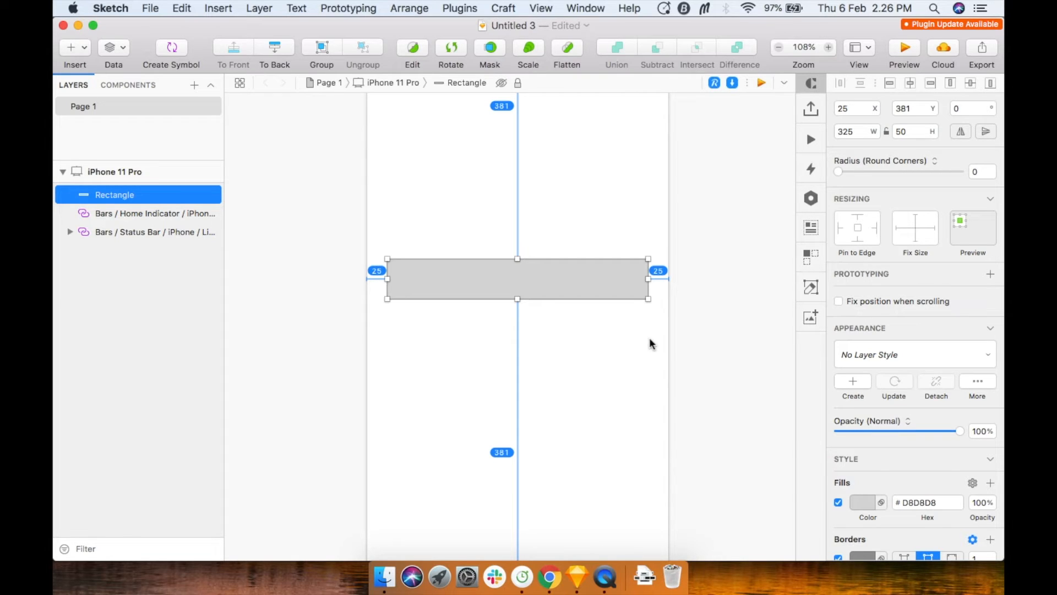
Duplicate the rectangle with a 30 px gap below the original, and delete the copy.
key("super+d")
left_click_drag(560, 281, 569, 342)
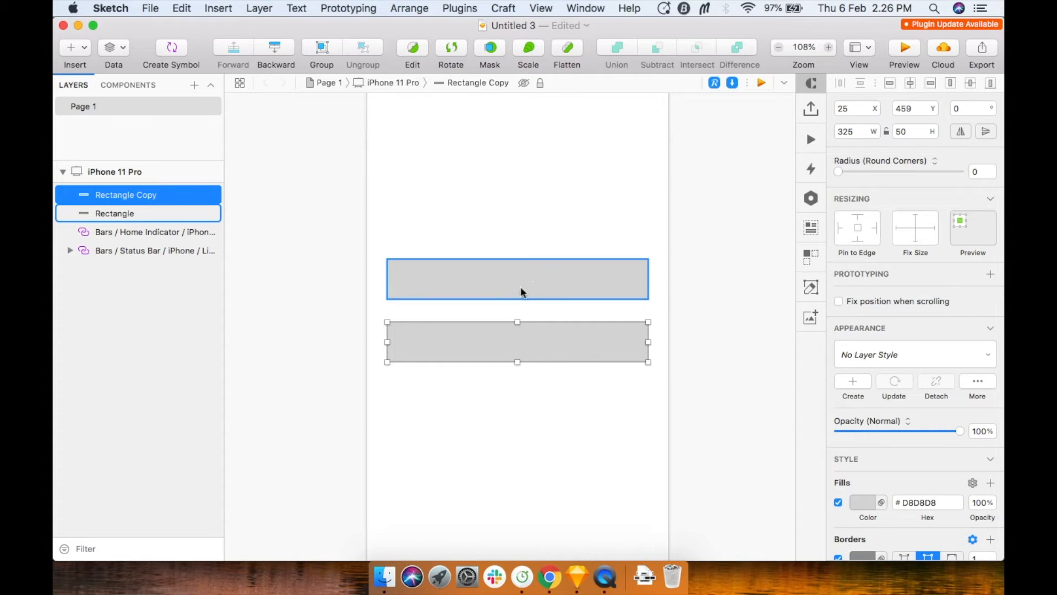
key("alt")
key("alt")
key("Down")
key("Down")
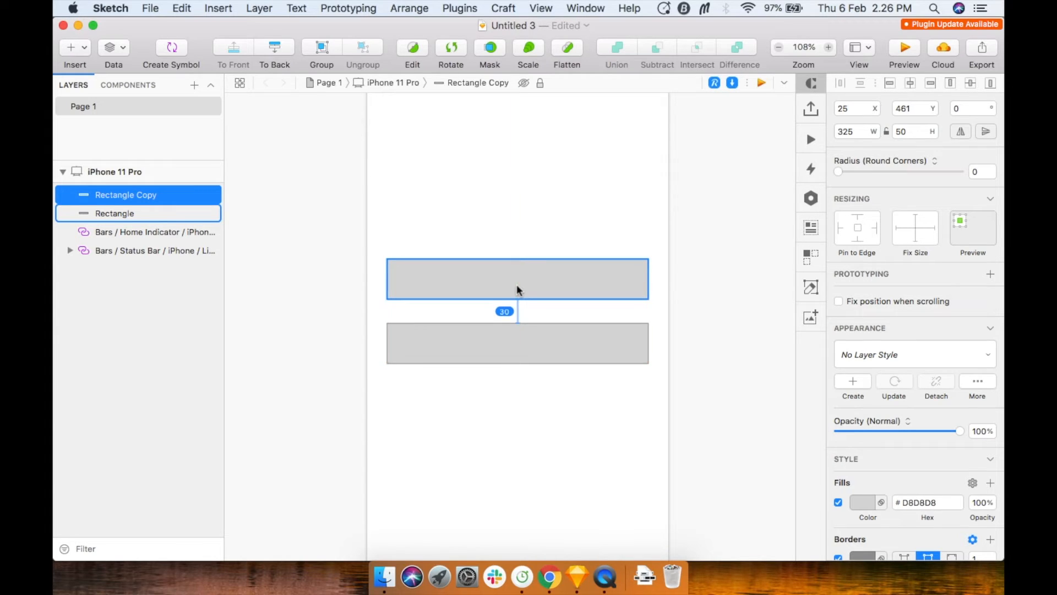
key("alt")
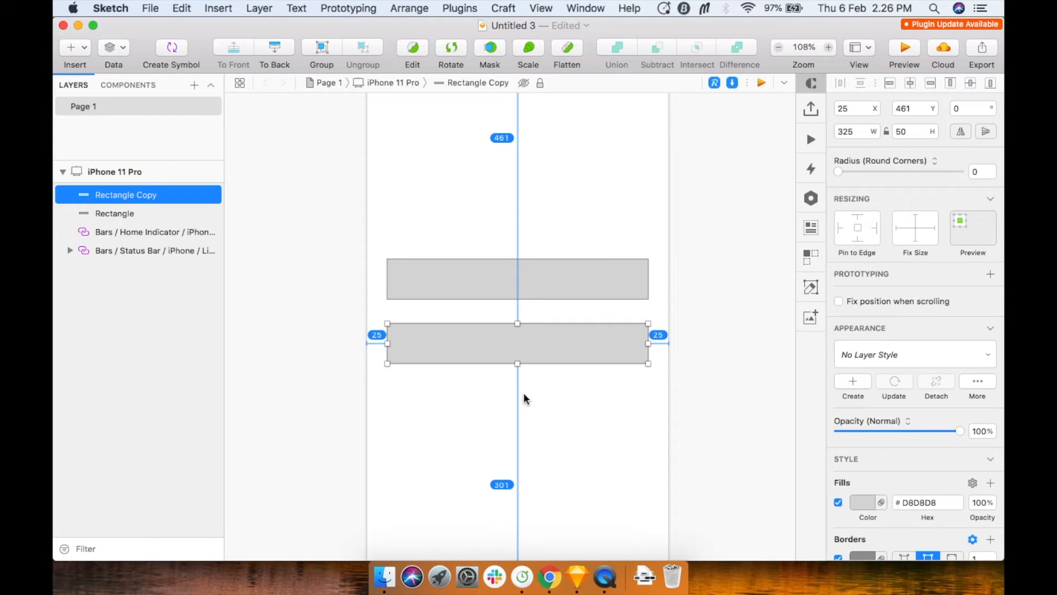
key("BackSpace")
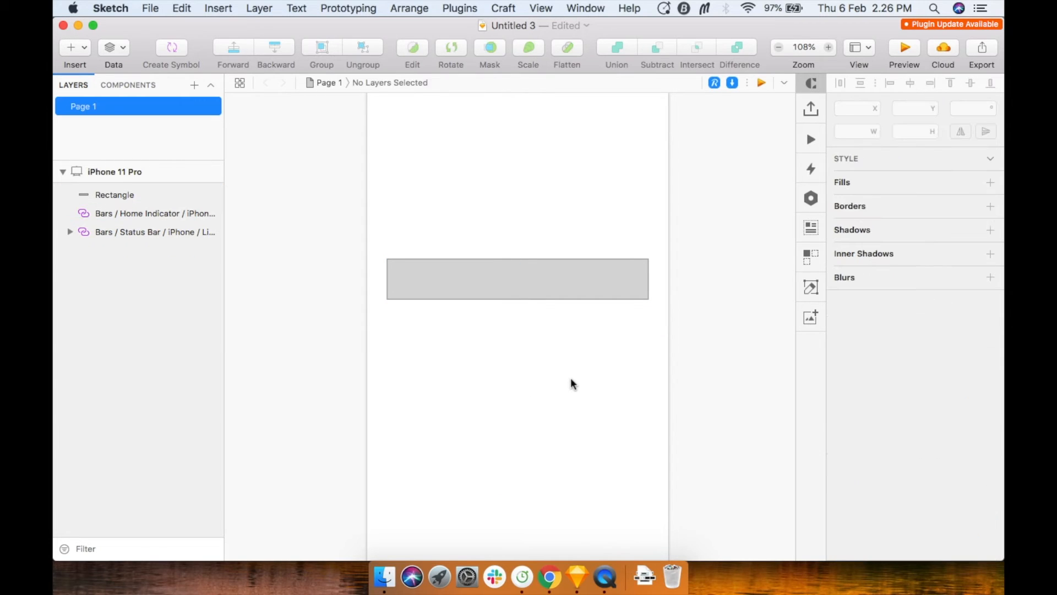
Display the rectangle's distances to the artboard edges and set its corner radius to 5.
scroll(573, 341, "up", 3)
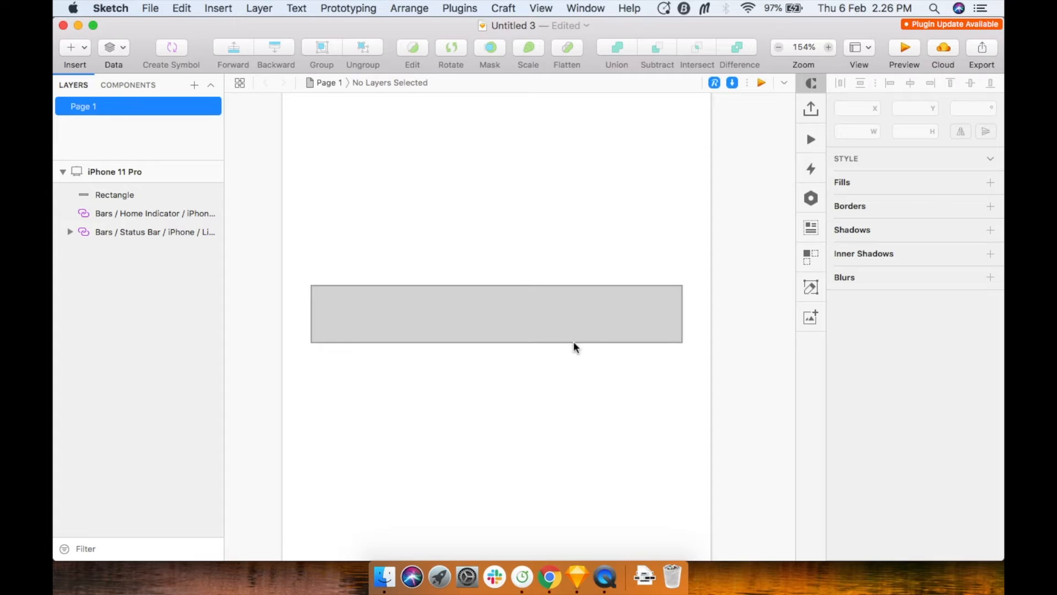
left_click(590, 335)
key("alt")
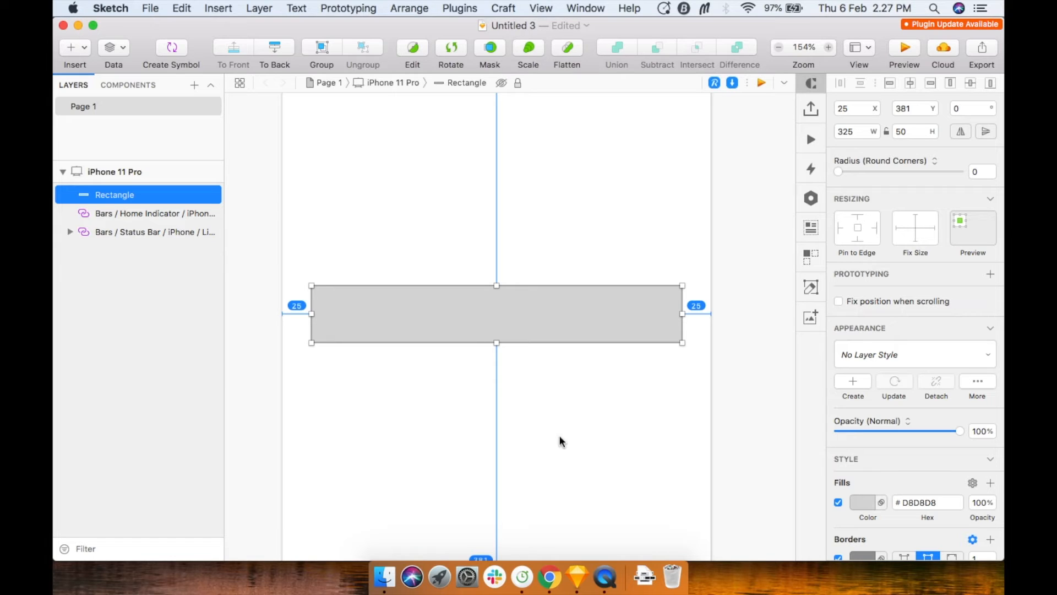
key("alt")
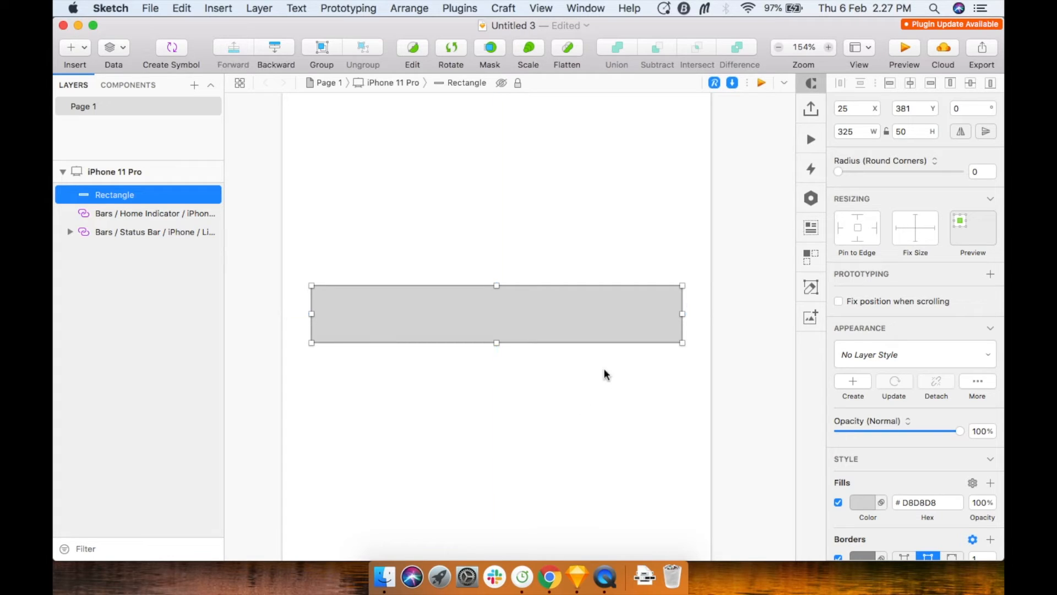
left_click(978, 173)
type("5")
key("Return")
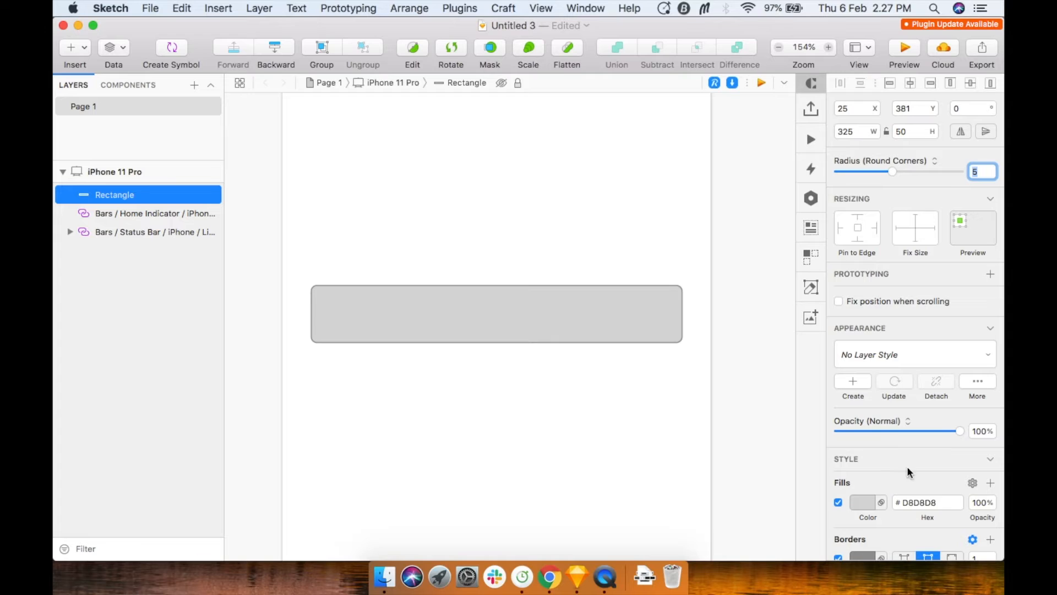
Turn off the rectangle's border and change its fill to the blue 3274E7.
scroll(908, 472, "down", 4)
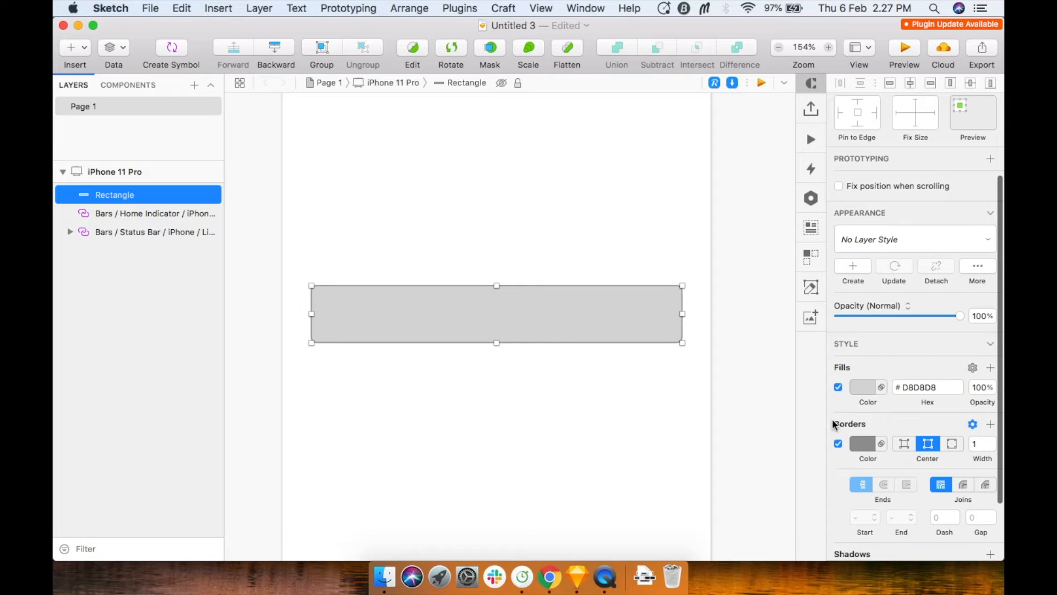
left_click(838, 443)
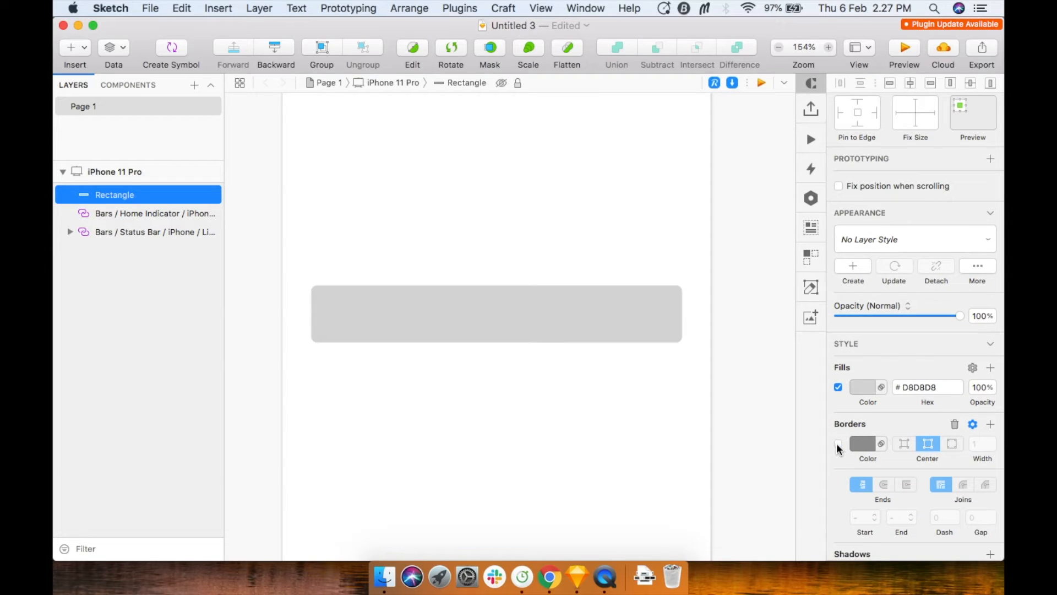
left_click(861, 387)
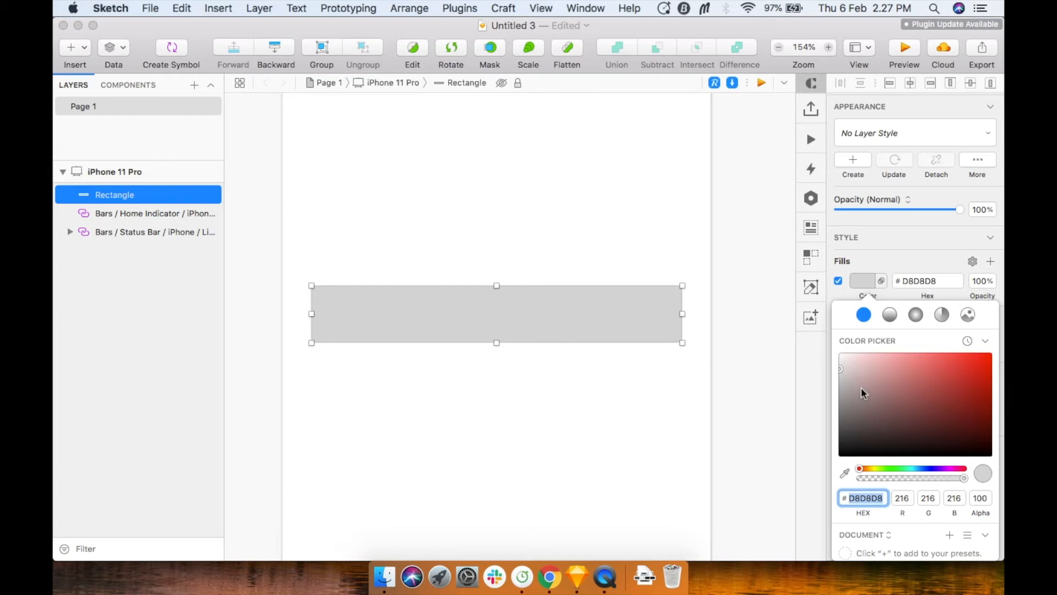
left_click(926, 464)
left_click(928, 351)
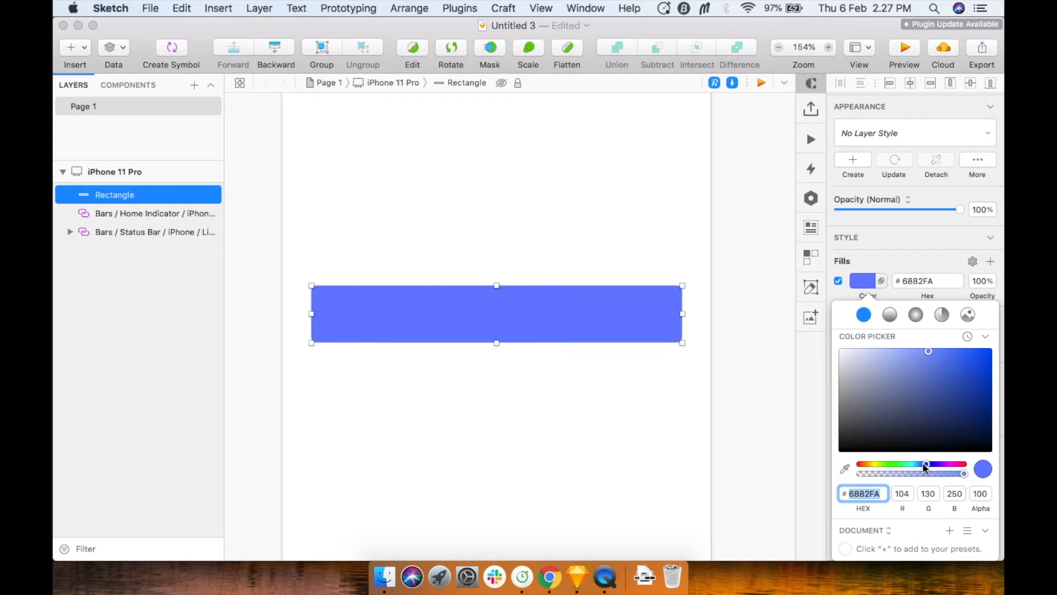
left_click(959, 359)
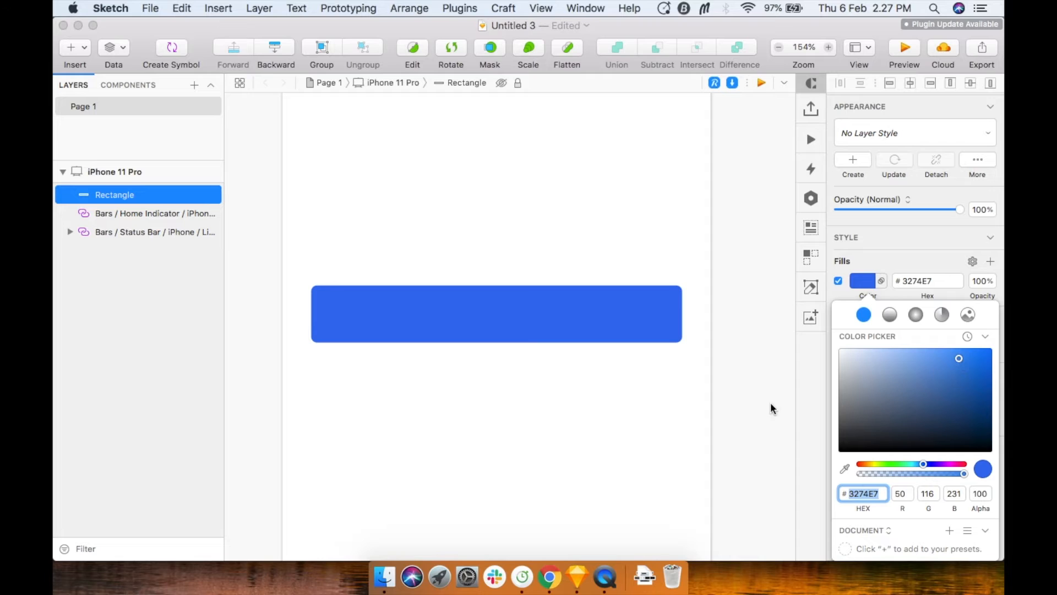
left_click(740, 453)
left_click(736, 381)
left_click(619, 334)
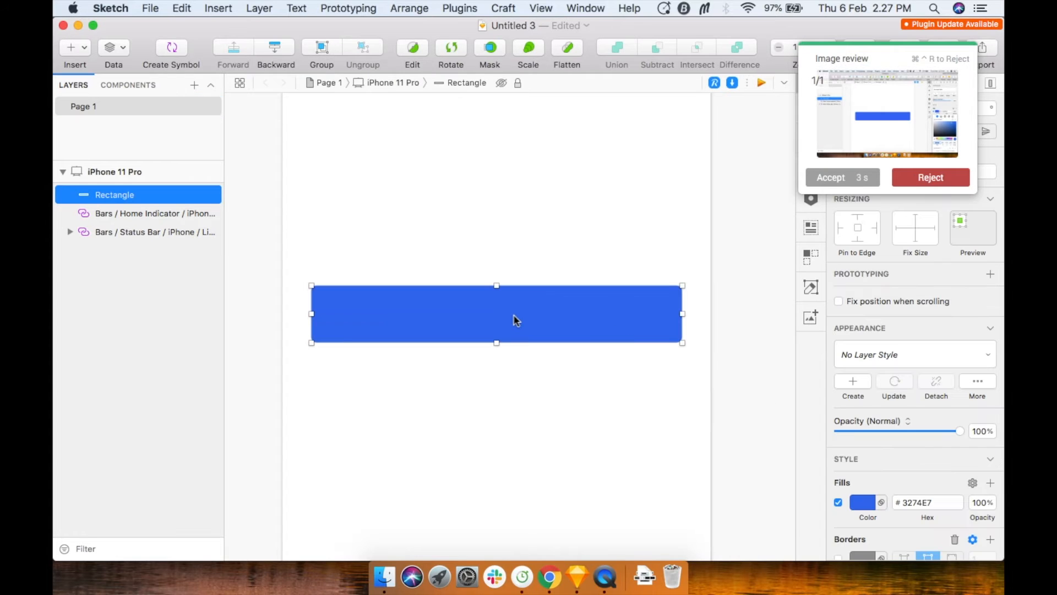
Add a text layer reading "Button" on top of the blue rectangle.
scroll(513, 316, "down", 2)
scroll(461, 320, "up", 2)
scroll(461, 320, "down", 2)
scroll(460, 320, "up", 2)
key("t")
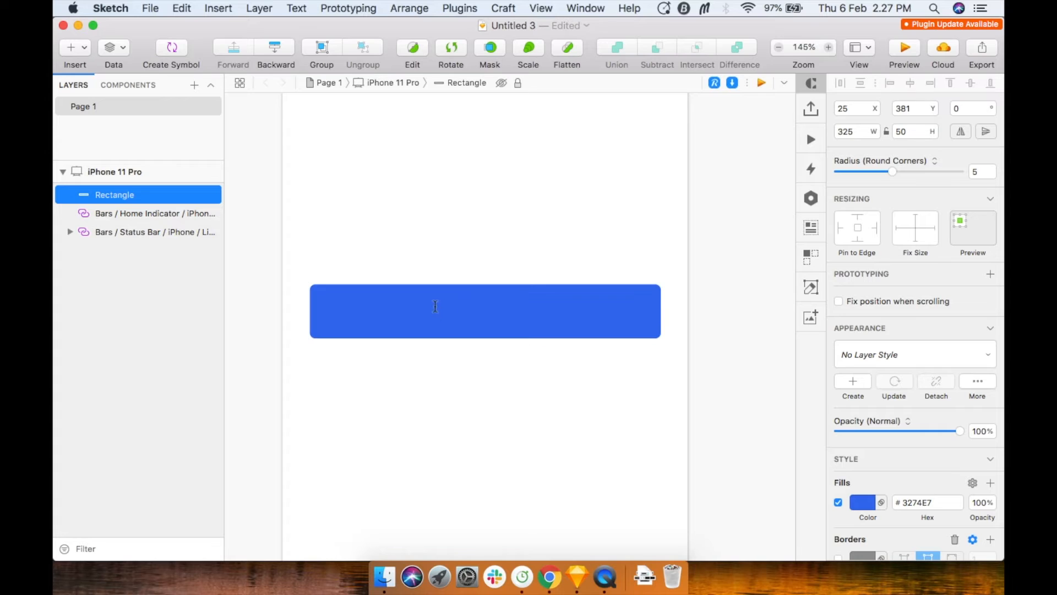
left_click(435, 306)
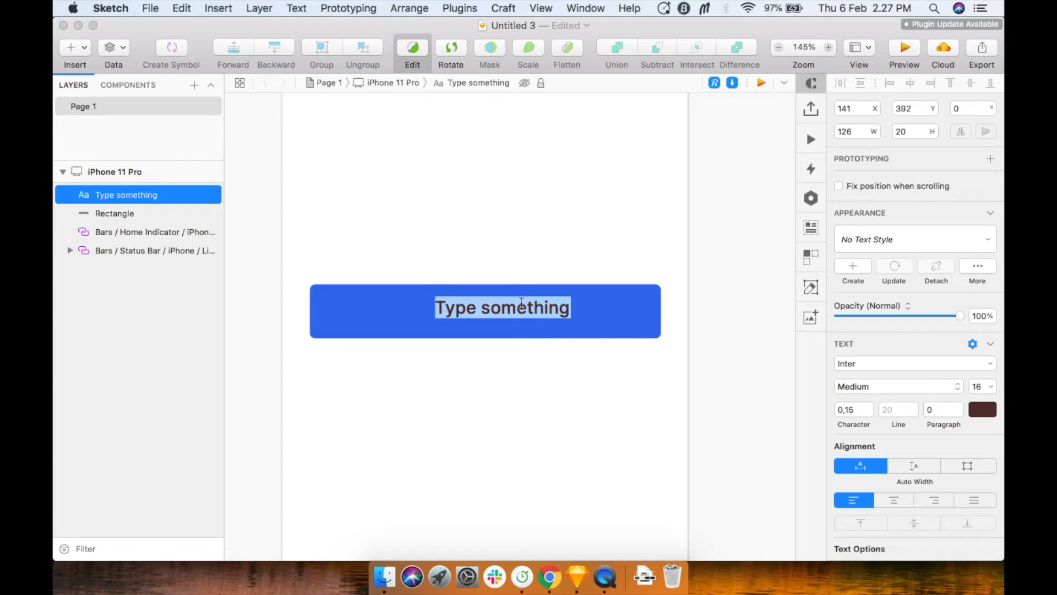
type("BU")
key("BackSpace")
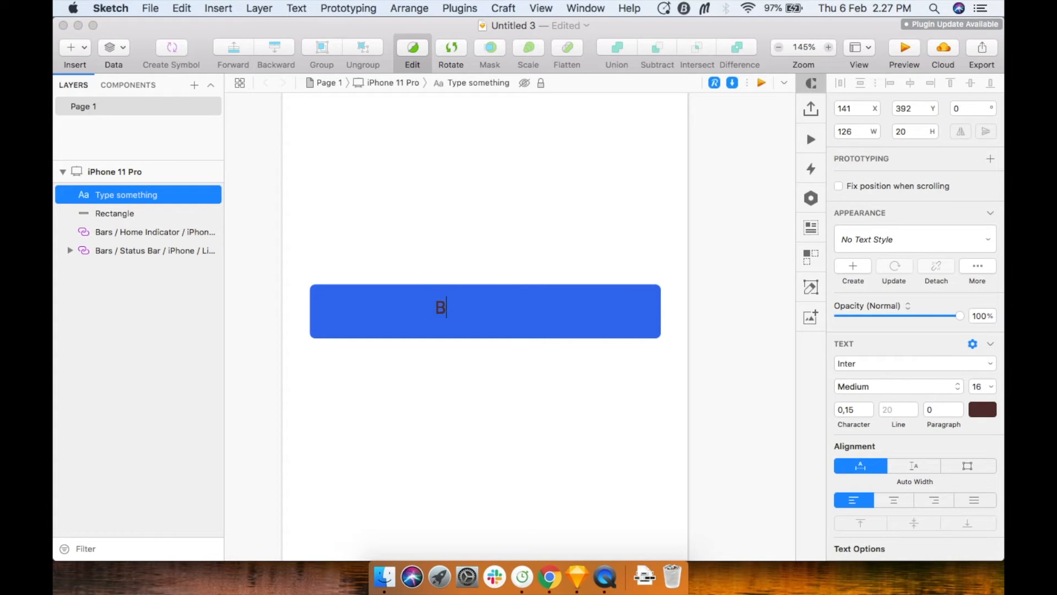
type("utton")
key("Escape")
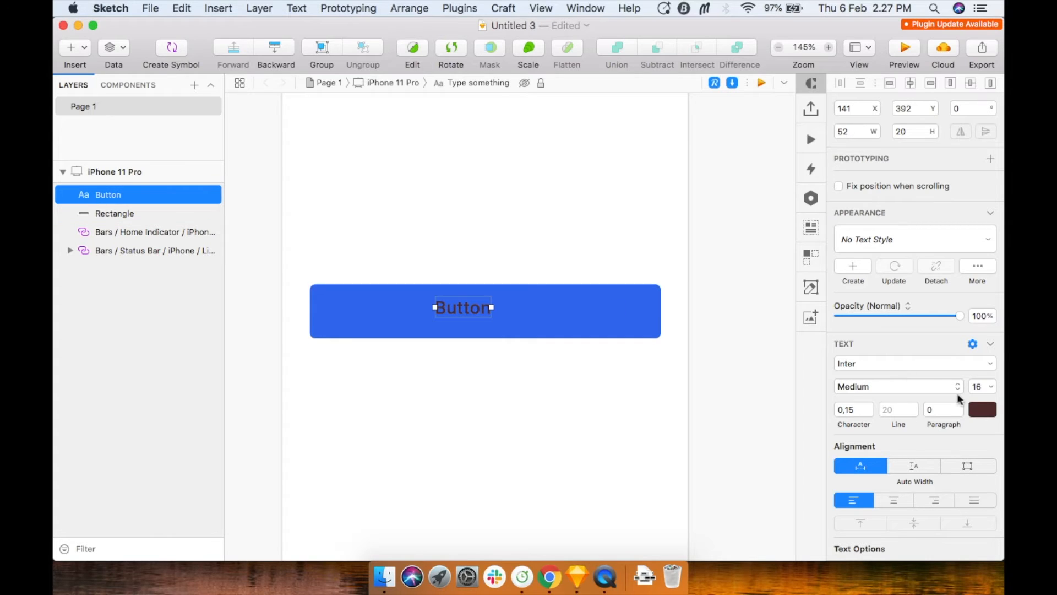
Change the colour of the "Button" text to white.
left_click(981, 409)
left_click_drag(862, 374, 733, 196)
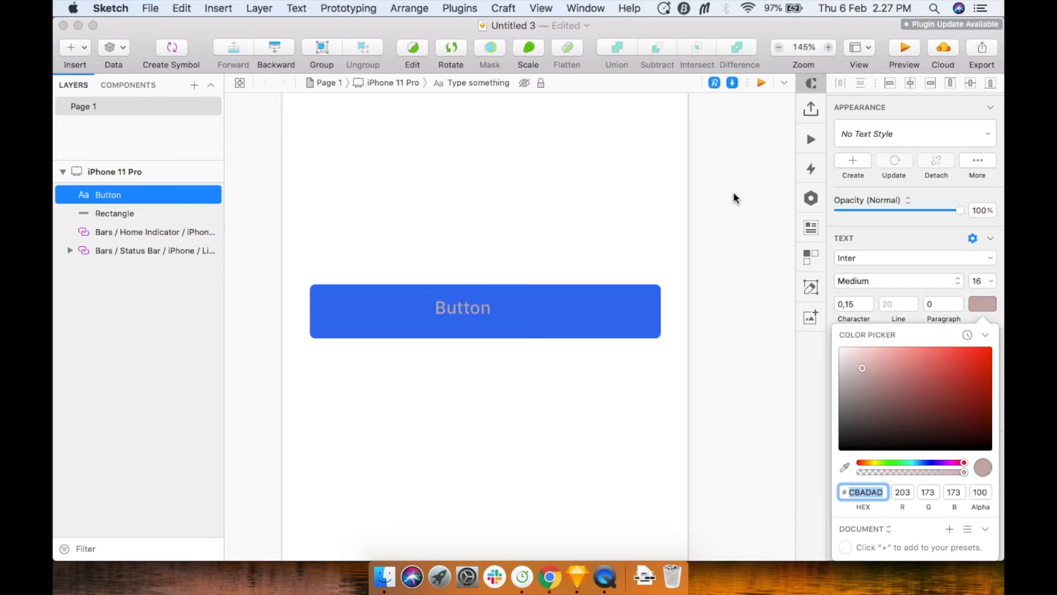
left_click(725, 392)
double_click(479, 314)
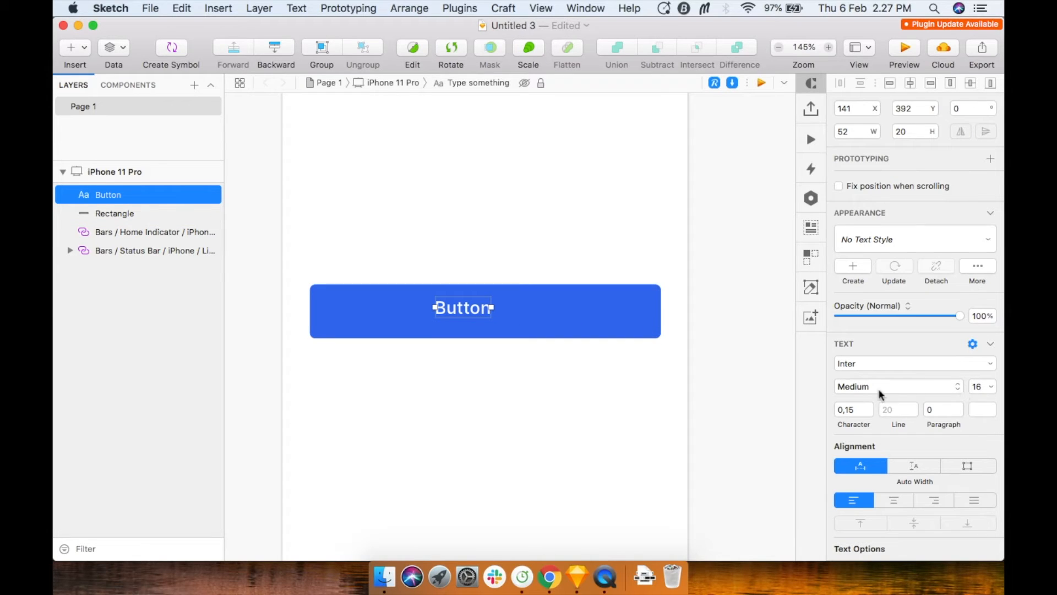
Set the "Button" text weight to Semi Bold and its character spacing to 0.
left_click(877, 389)
left_click(873, 416)
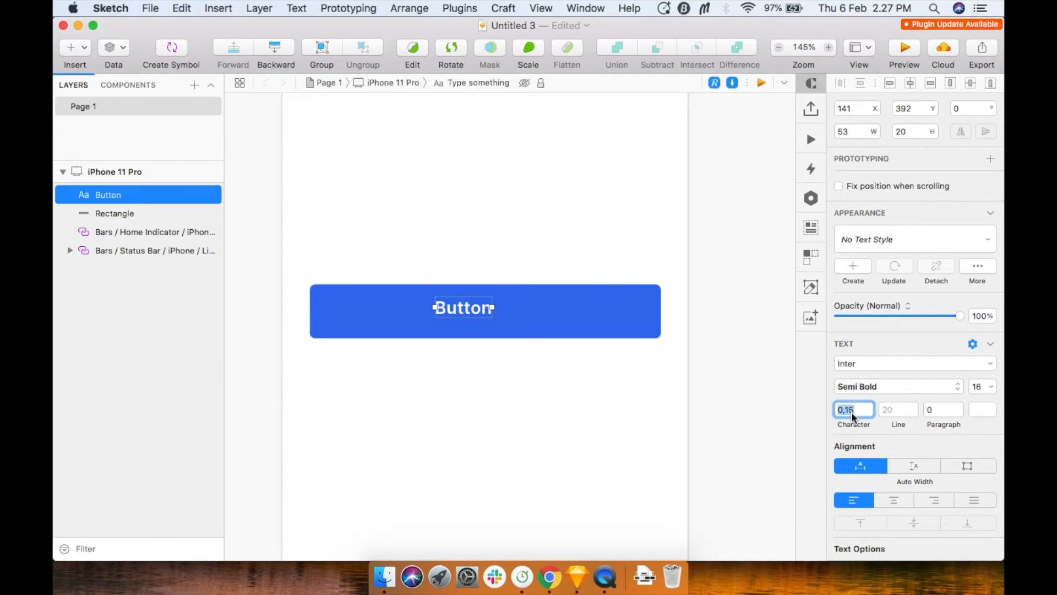
key("Return")
left_click(638, 401)
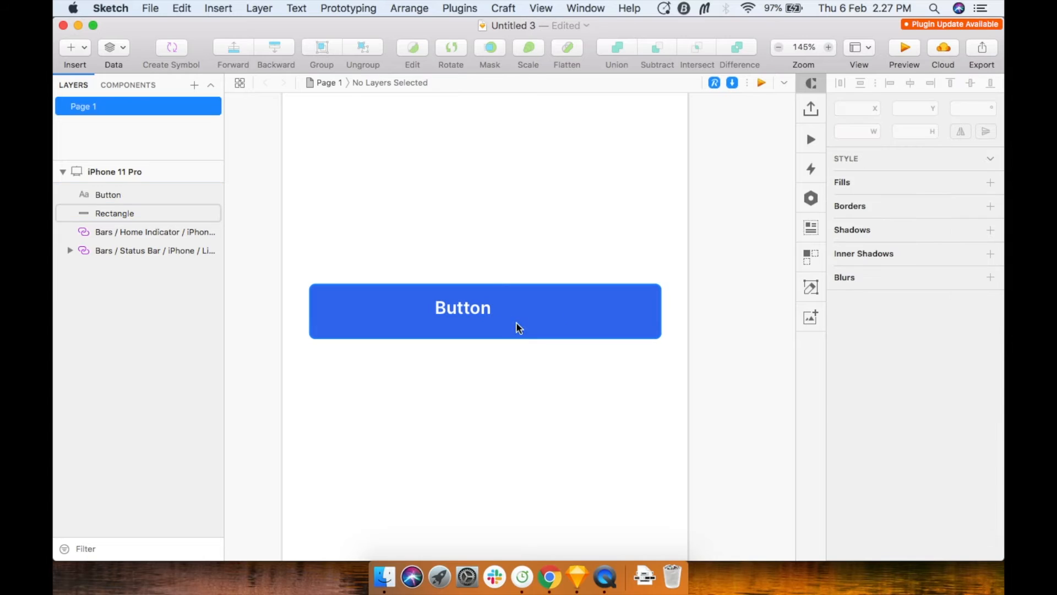
Centre the "Button" text horizontally and vertically on the blue rectangle.
left_click(475, 312)
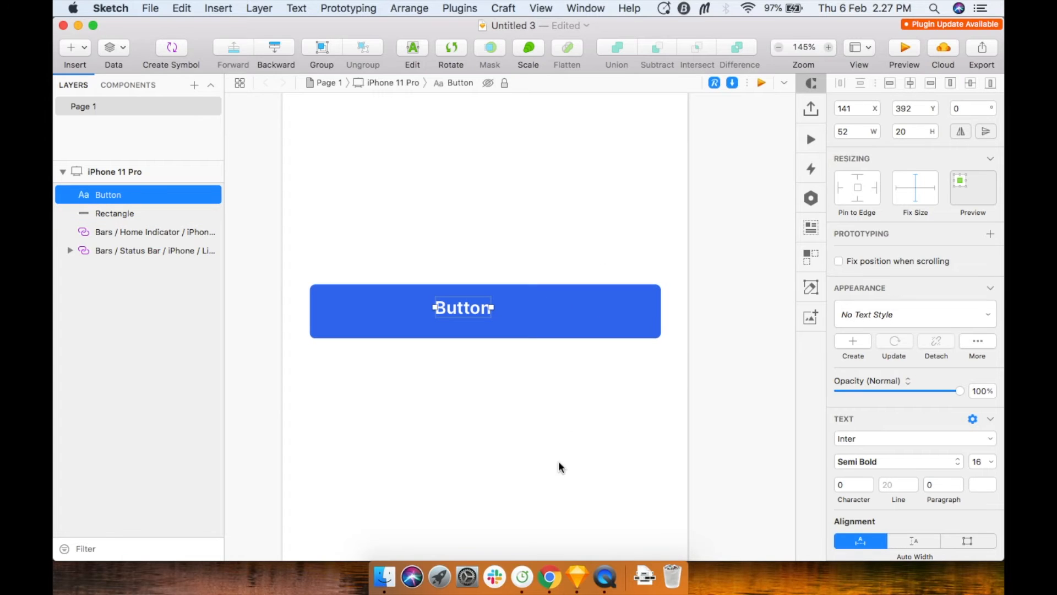
left_click(484, 398)
left_click(471, 299)
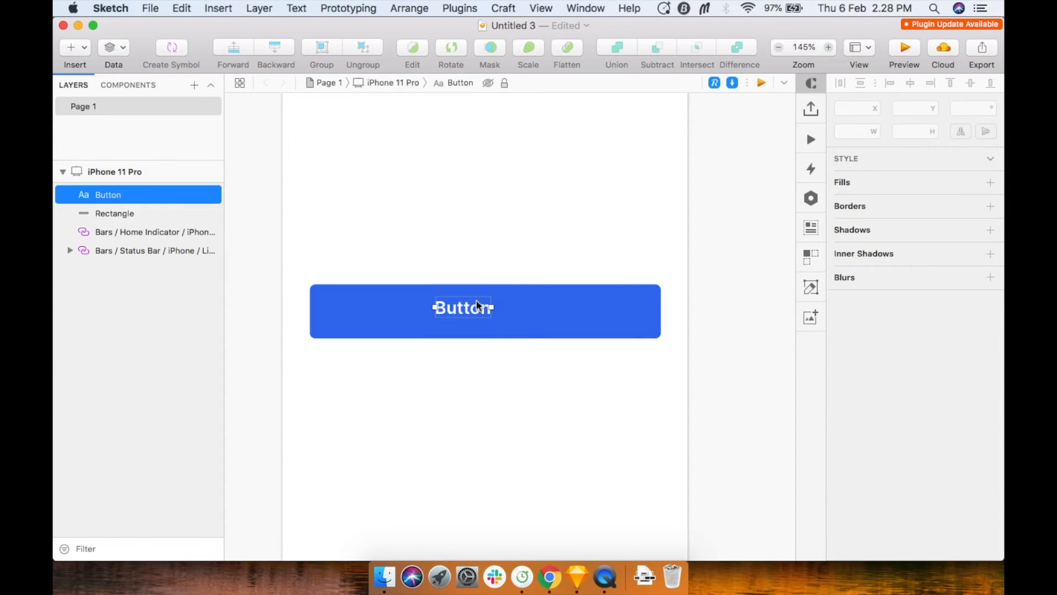
left_click(587, 327, "shift")
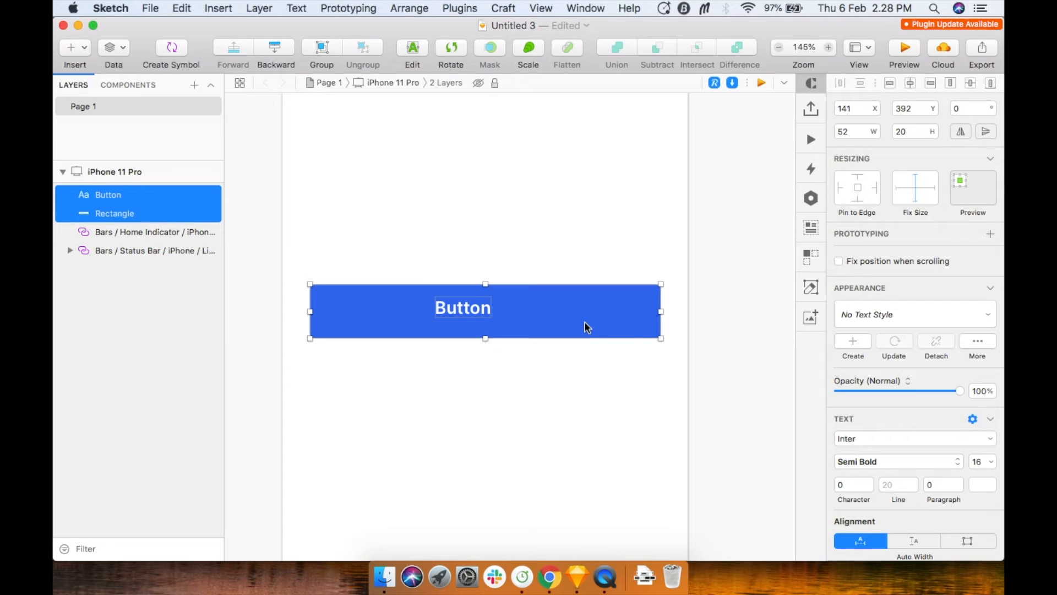
left_click(911, 83)
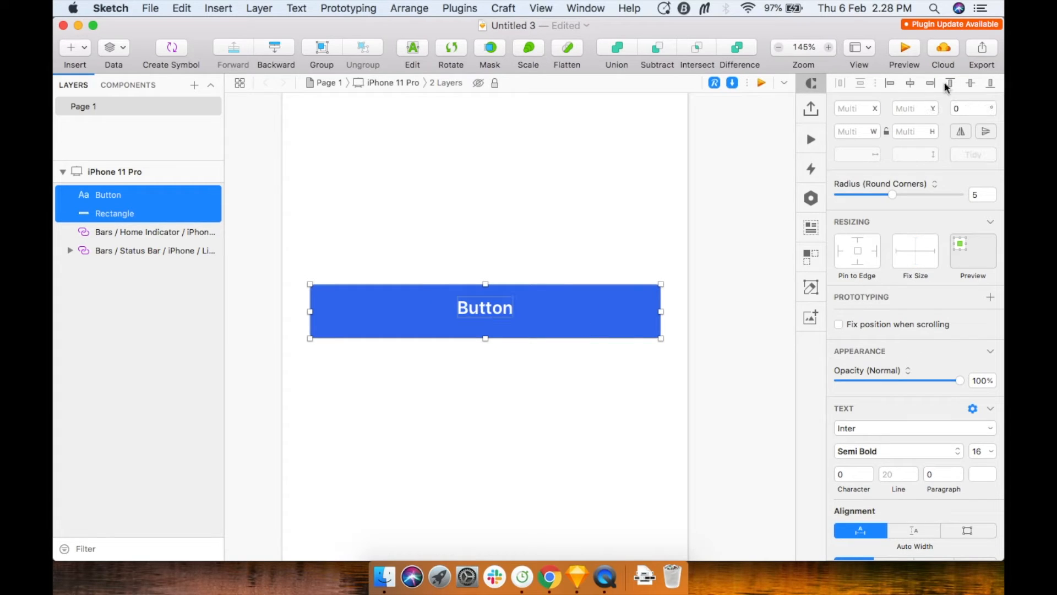
left_click(970, 83)
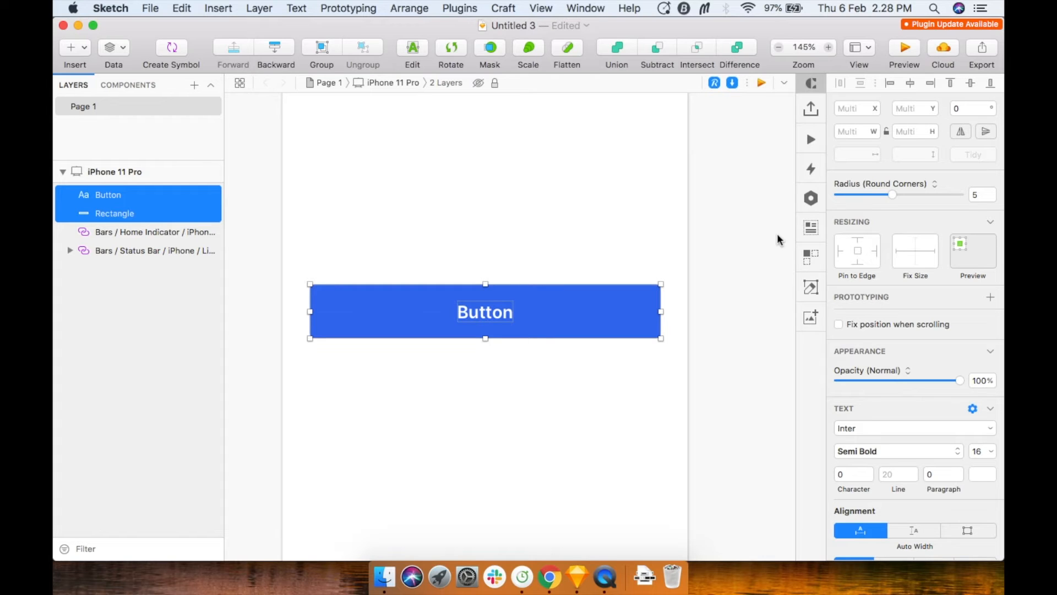
Group the "Button" text with the blue rectangle and name the group "button".
left_click(732, 347)
left_click(468, 305)
left_click(558, 312, "shift")
key("super+g")
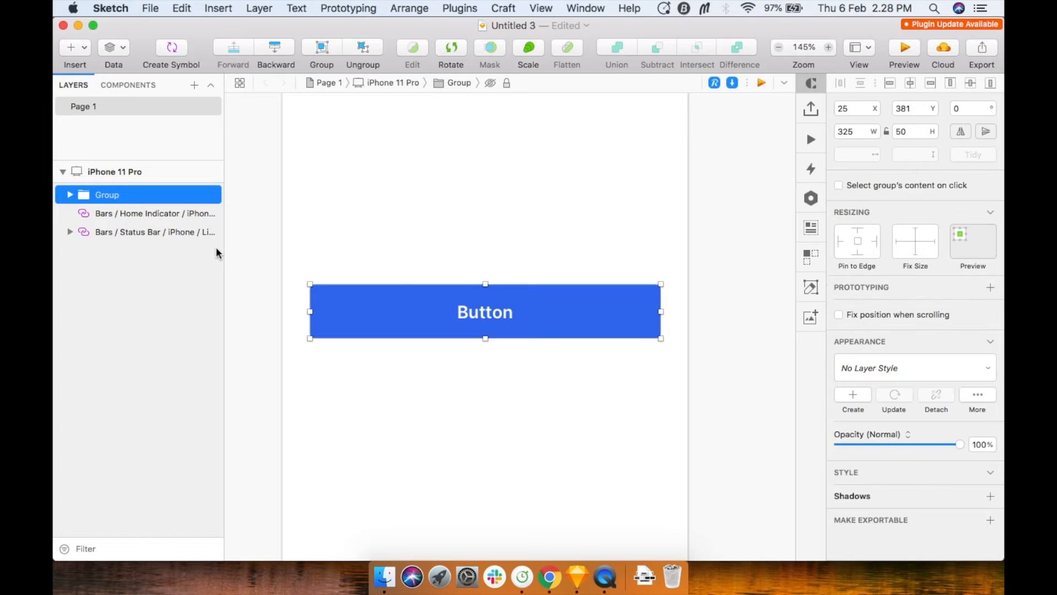
double_click(117, 196)
type("button")
key("Return")
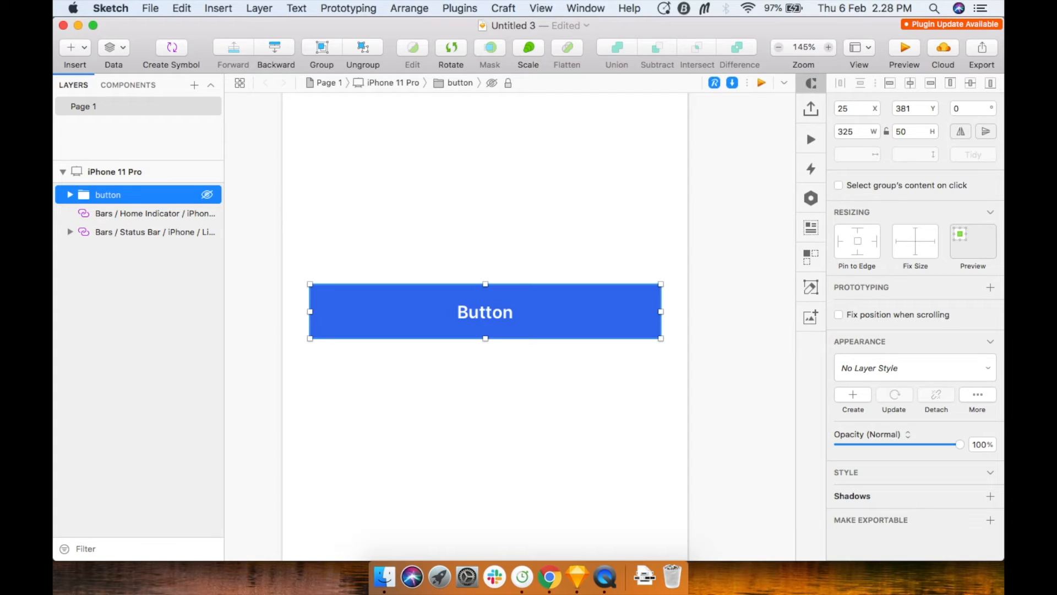
Create a symbol named "Button / Primary / Active" from the button group with No Layout, sending it to the Symbols page.
left_click(169, 51)
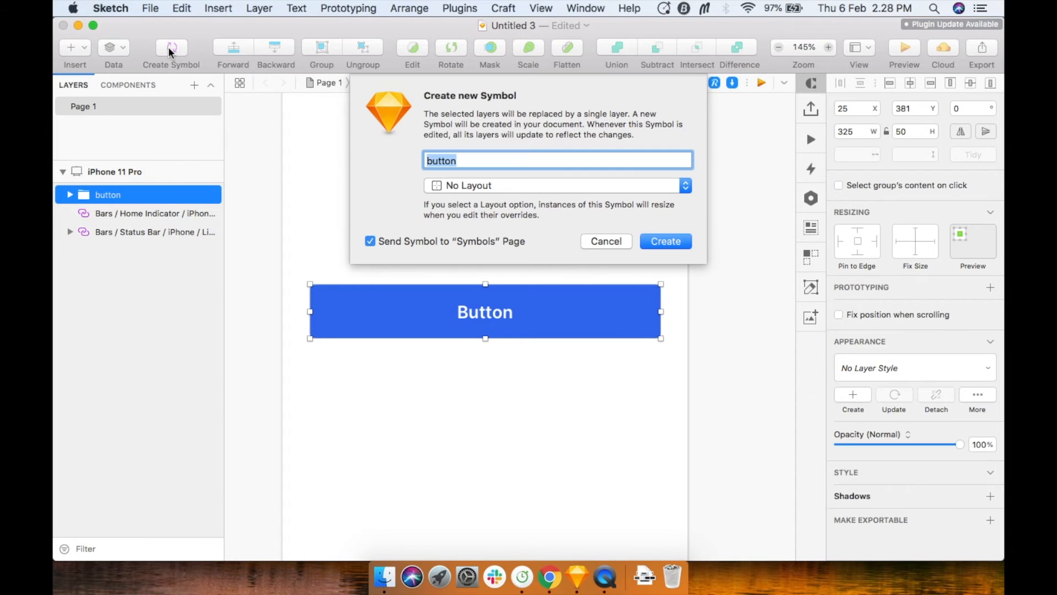
double_click(462, 161)
type("Bu")
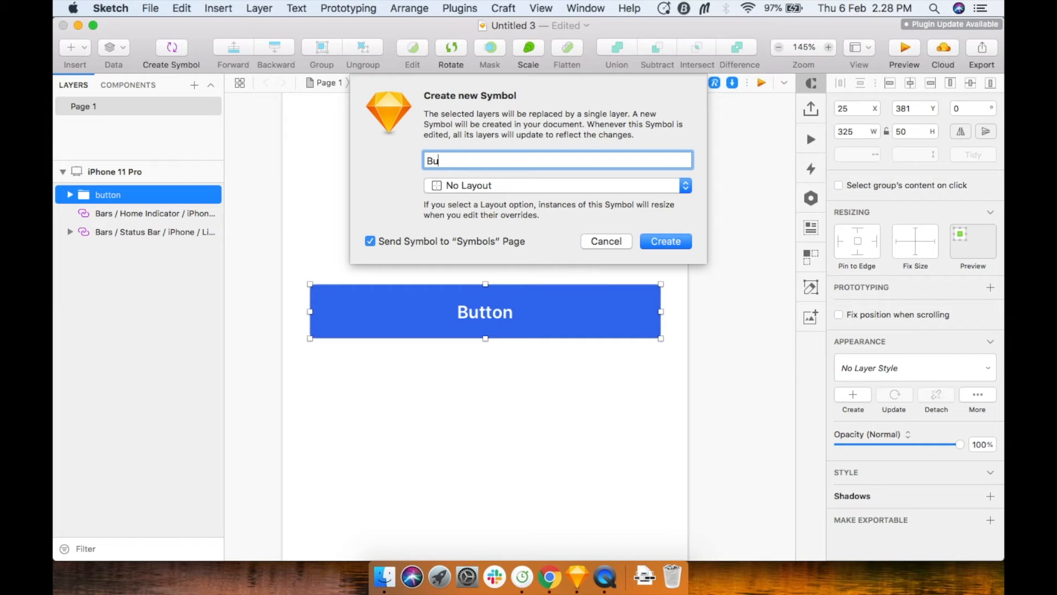
type("tton /")
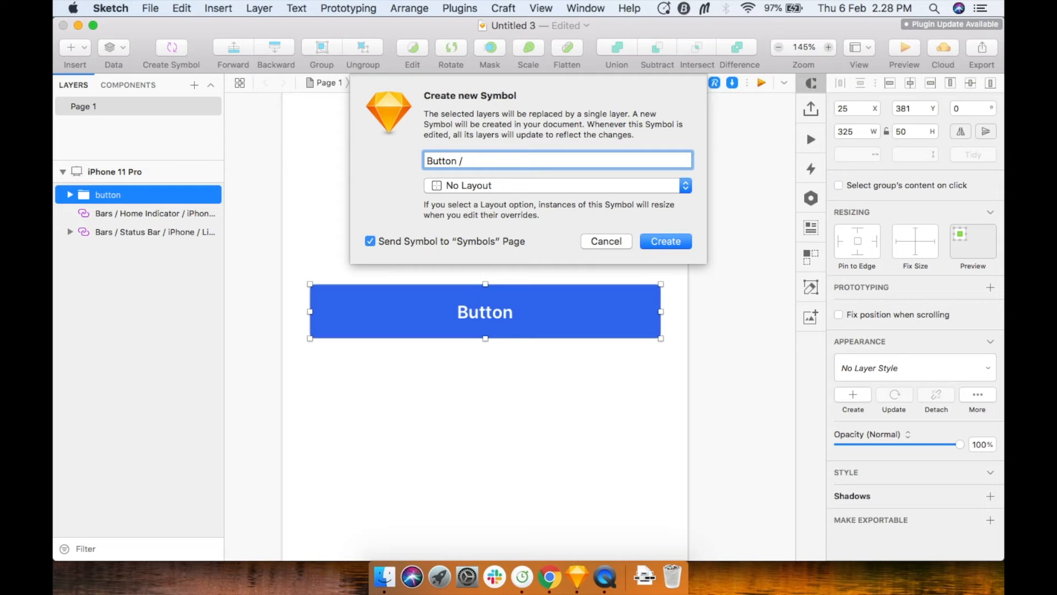
type("Primary / Active")
left_click(523, 186)
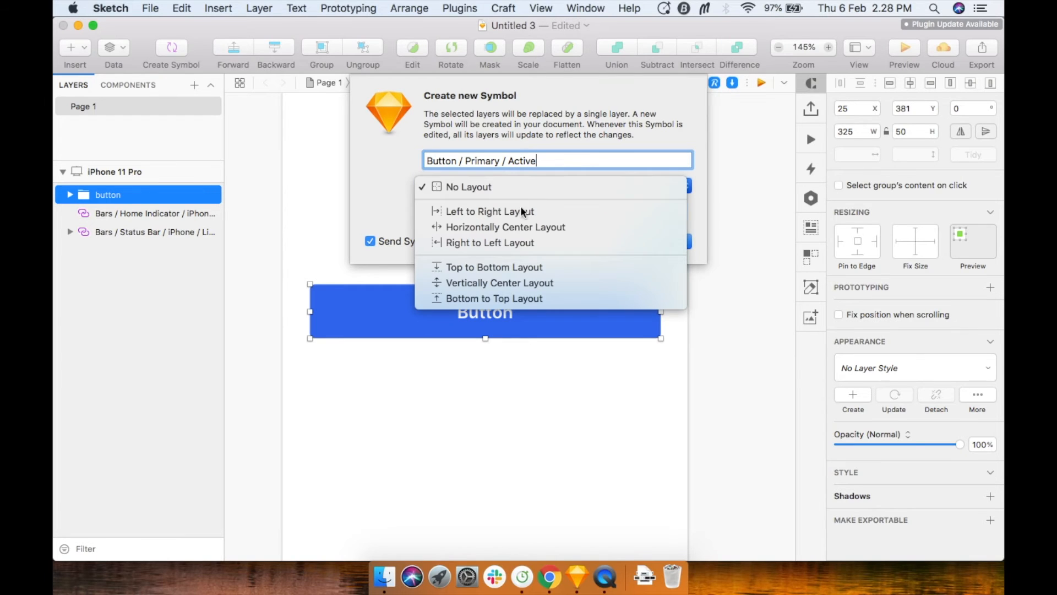
left_click(698, 185)
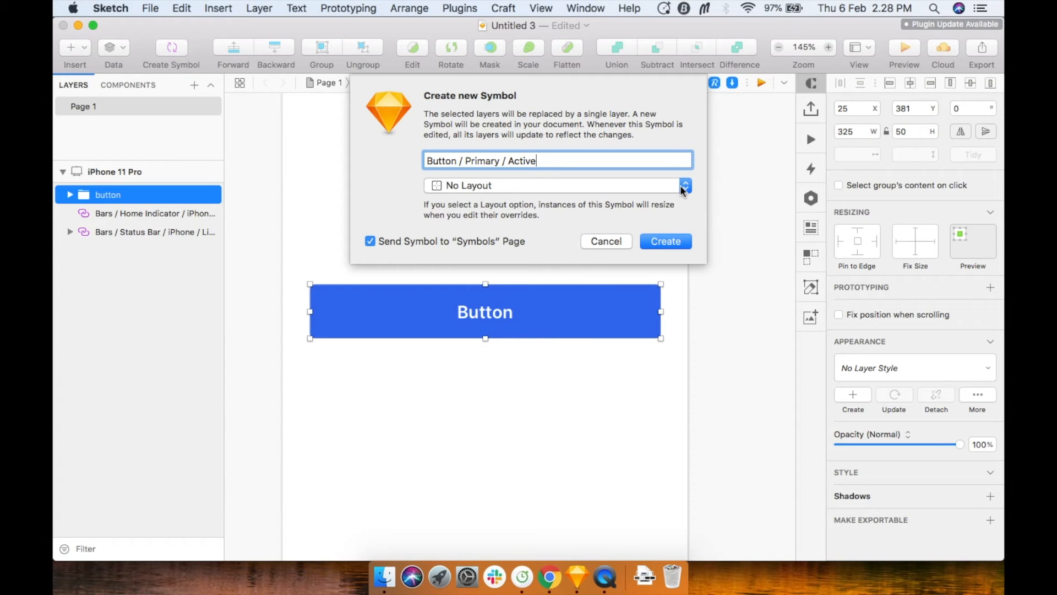
left_click(664, 242)
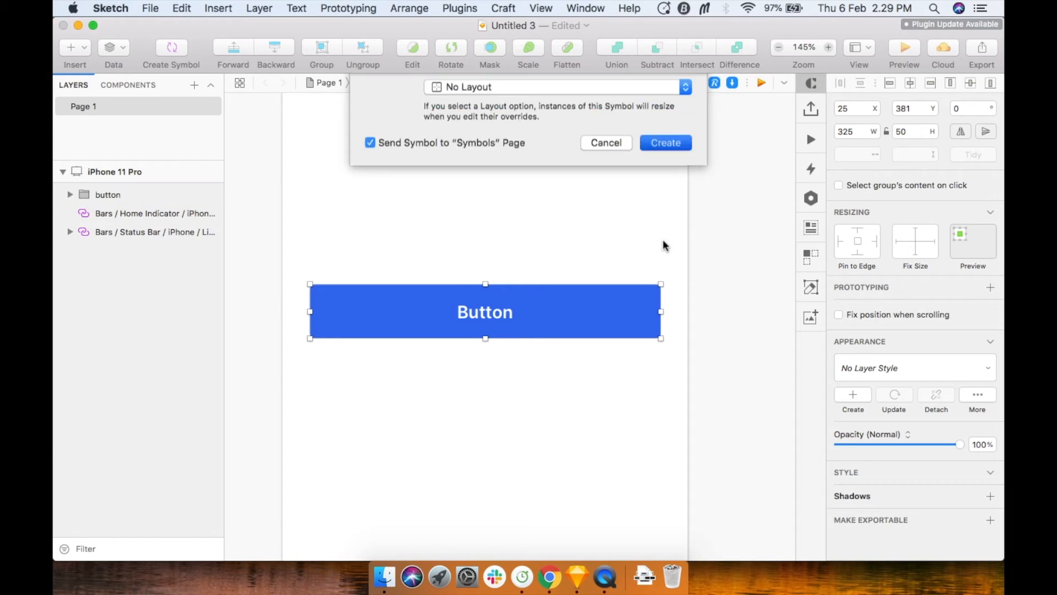
Undo the symbol creation and redo it.
left_click(510, 196)
key("super+z")
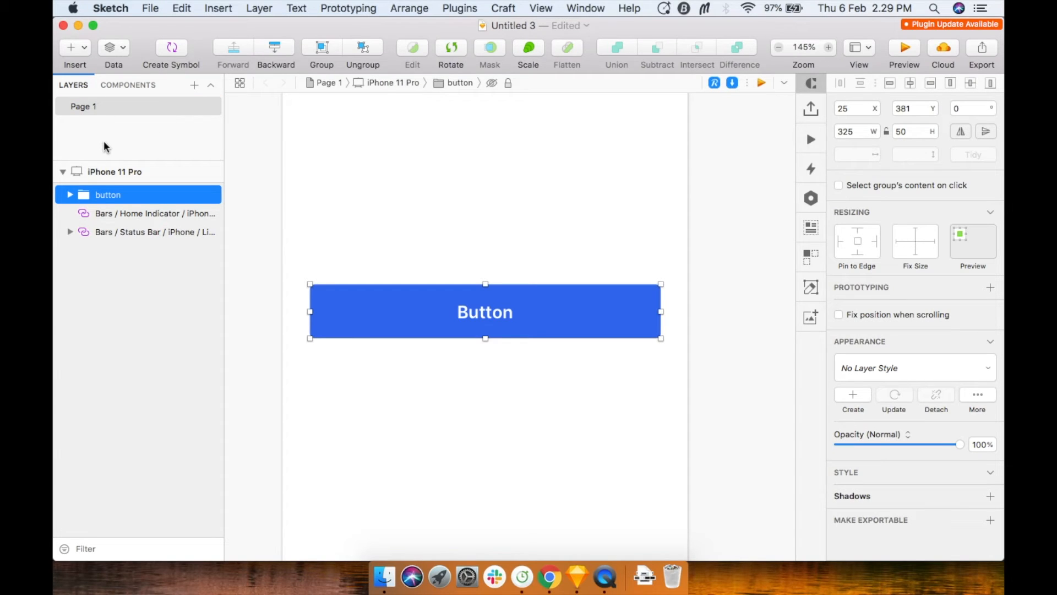
key("super+shift+z")
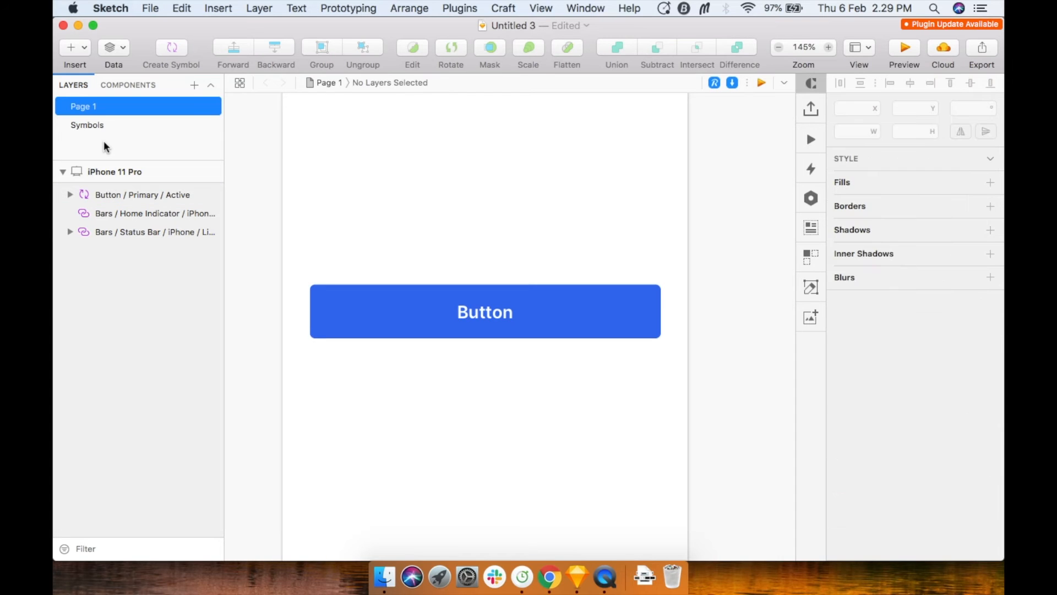
Open the Symbols page and select the "Button / Primary / Active" symbol master.
left_click(90, 127)
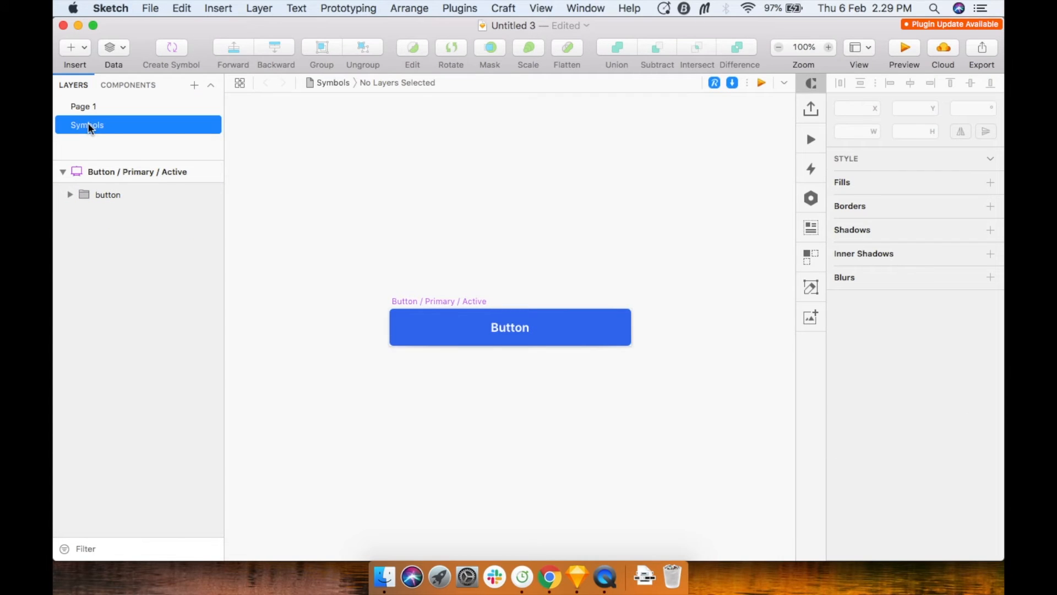
left_click(413, 301)
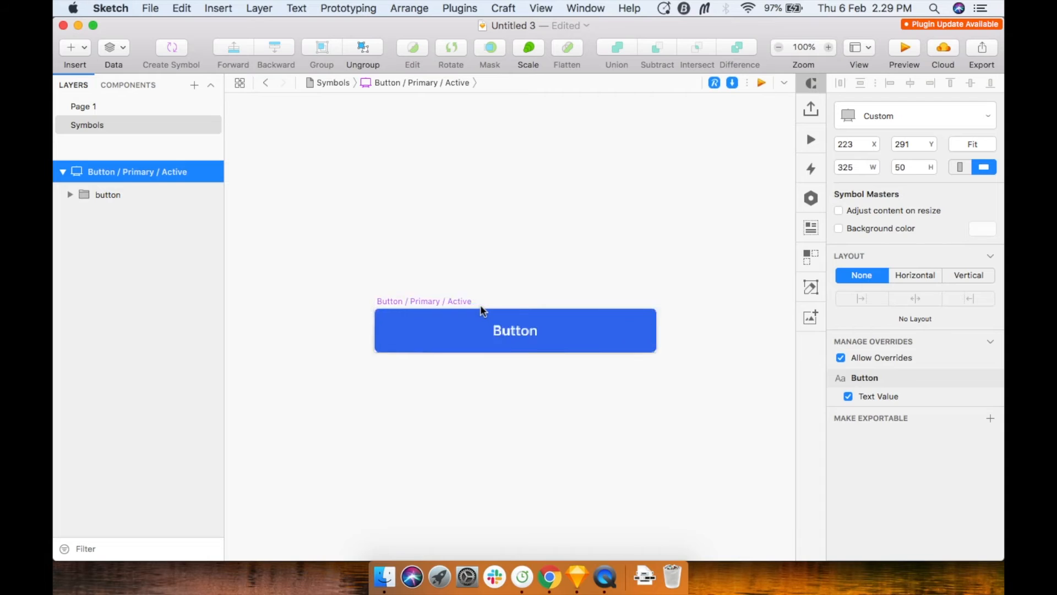
Examine the "Button / Primary / Active" symbol master and the button group inside it.
scroll(481, 307, "up", 4)
scroll(480, 307, "down", 2)
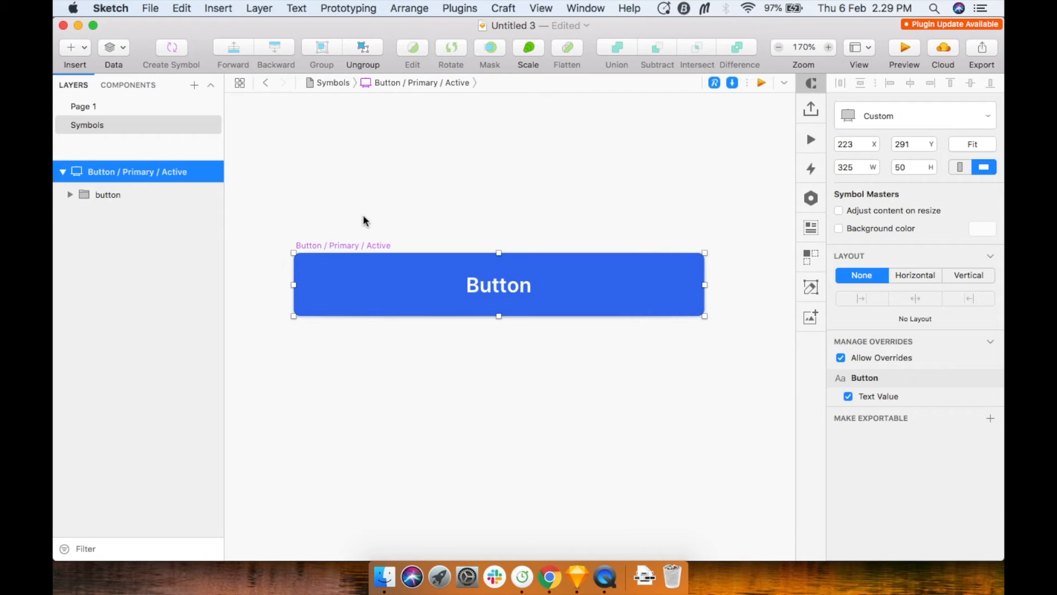
scroll(425, 215, "down", 3)
scroll(425, 214, "right", 1)
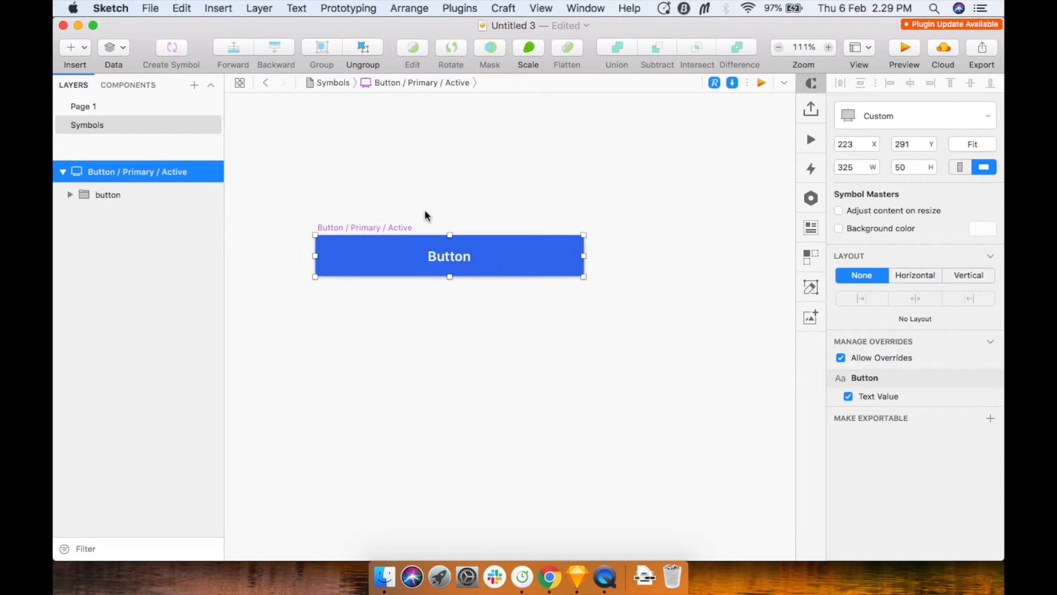
left_click(509, 194)
left_click(377, 228)
left_click(671, 284)
left_click(445, 261)
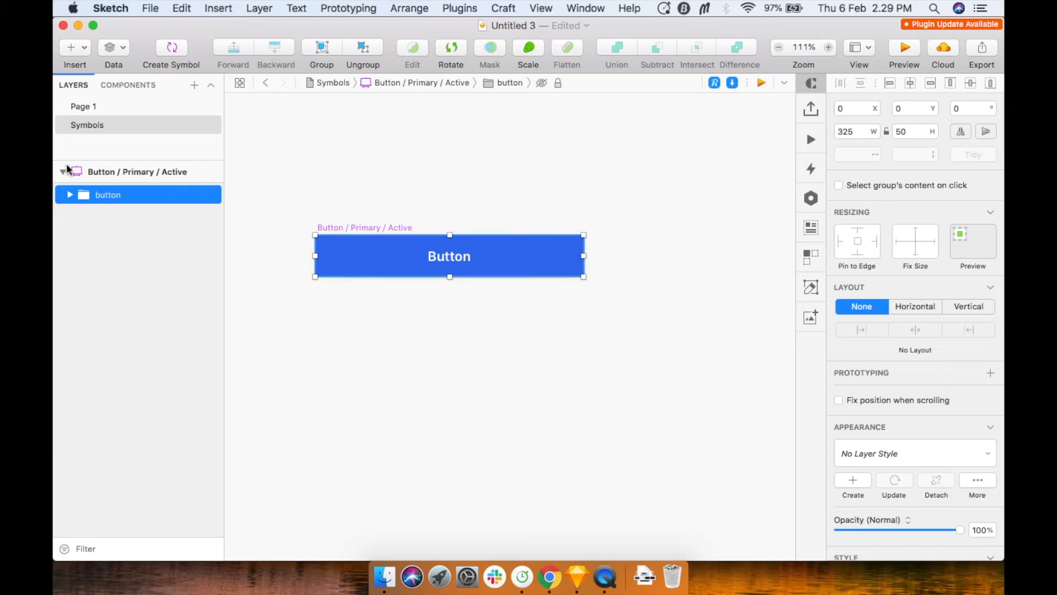
left_click(476, 230)
left_click(358, 226)
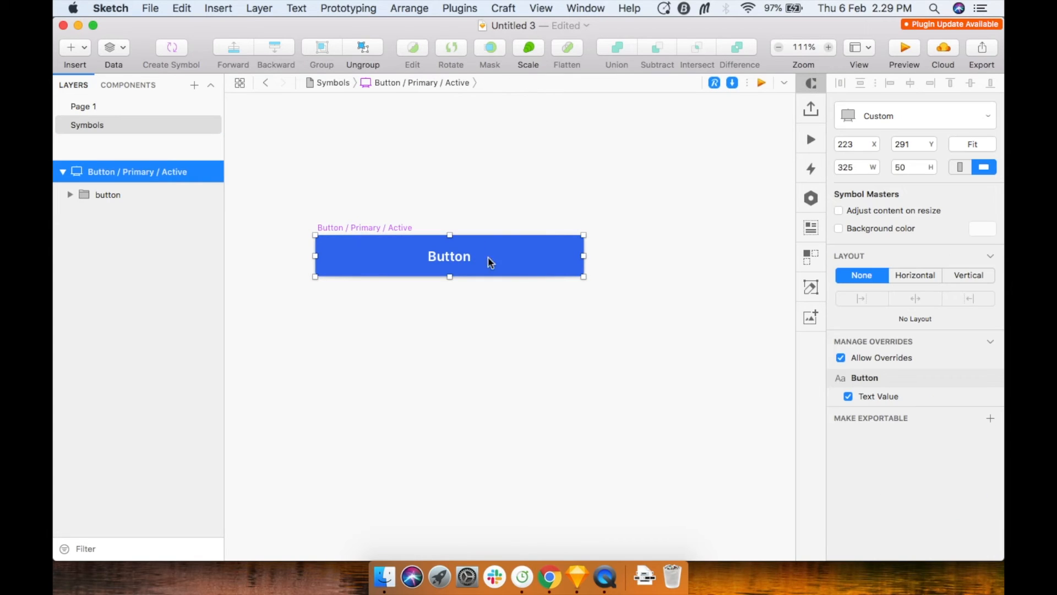
scroll(531, 278, "up", 1)
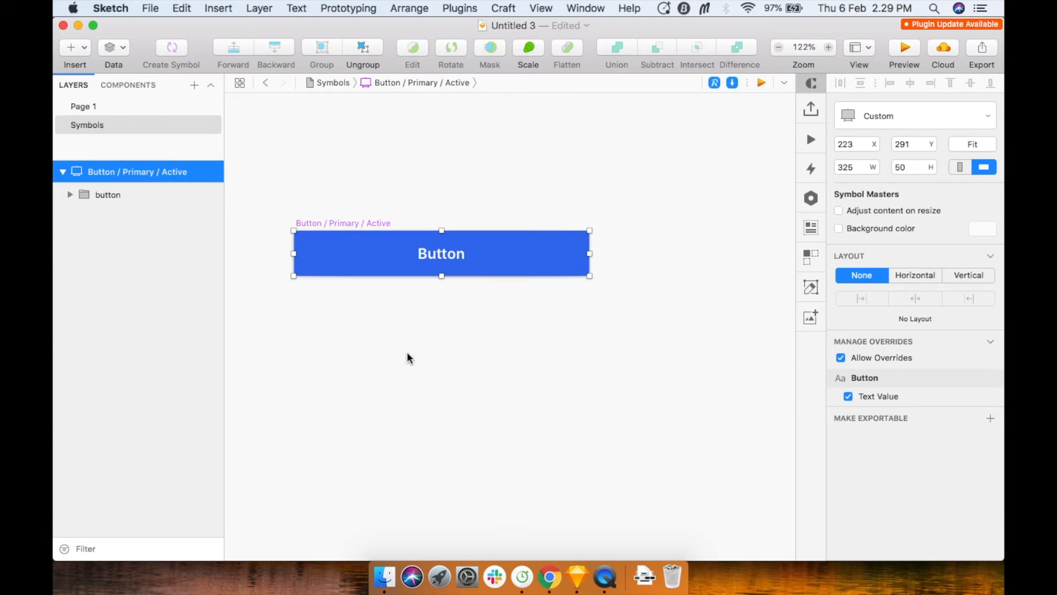
Collapse the symbol master's layers, return to Page 1 and focus on the button instance in the iPhone 11 Pro artboard.
left_click(61, 172)
left_click(97, 105)
key("super+1")
left_click(597, 290)
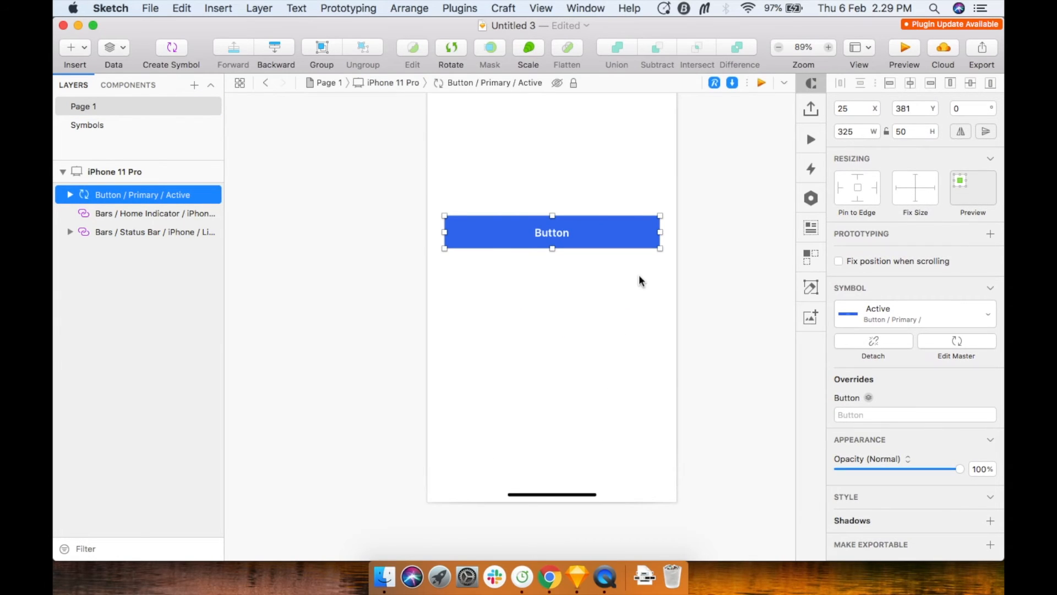
scroll(639, 274, "up", 5)
scroll(638, 274, "down", 2)
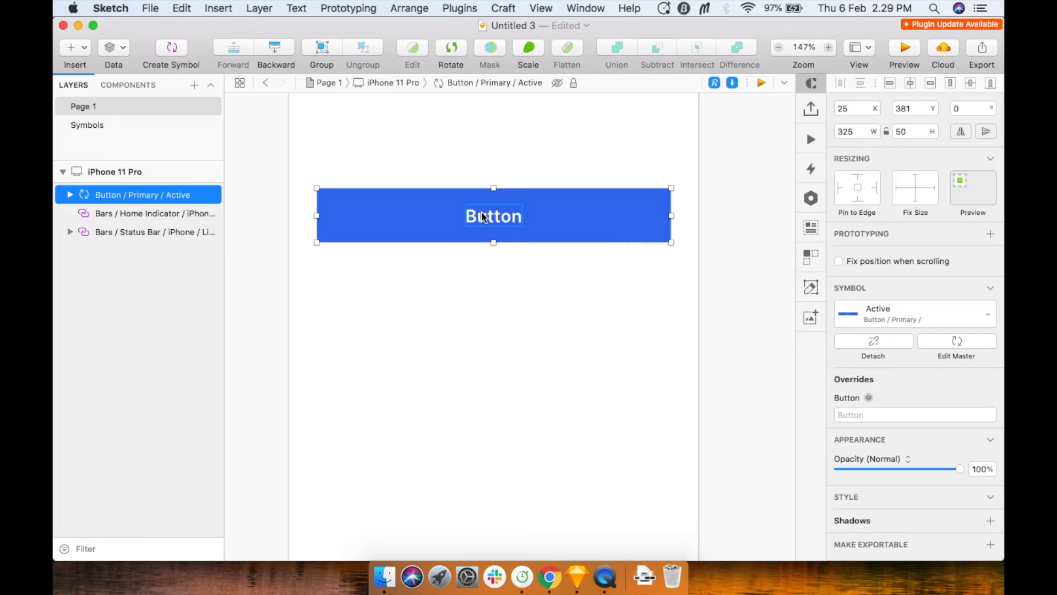
Override the button instance's text with "Sign In".
left_click(849, 417)
type("Sing")
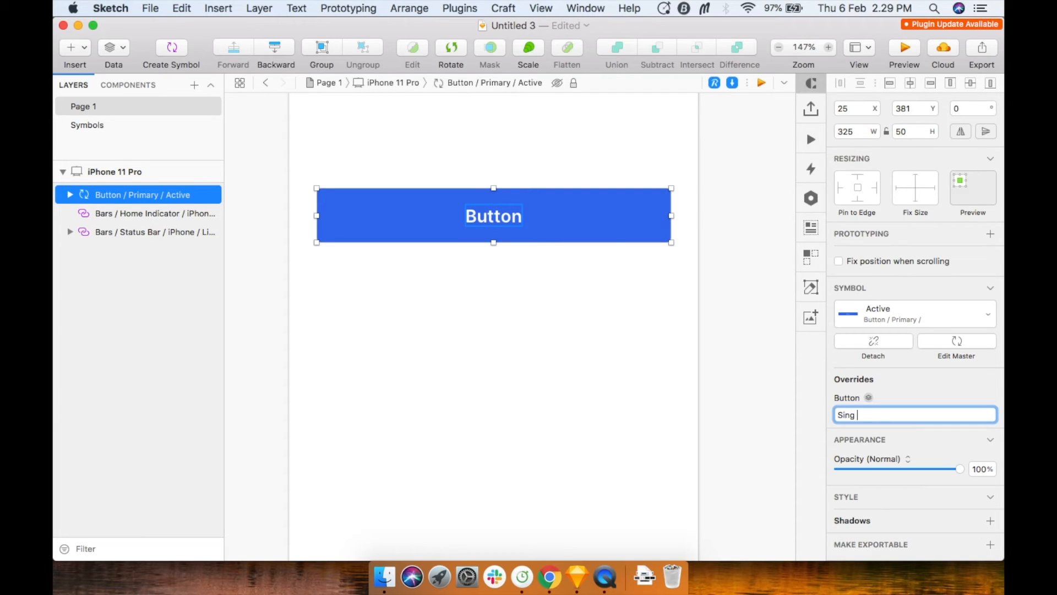
key("BackSpace")
key("BackSpace")
type("gn IN")
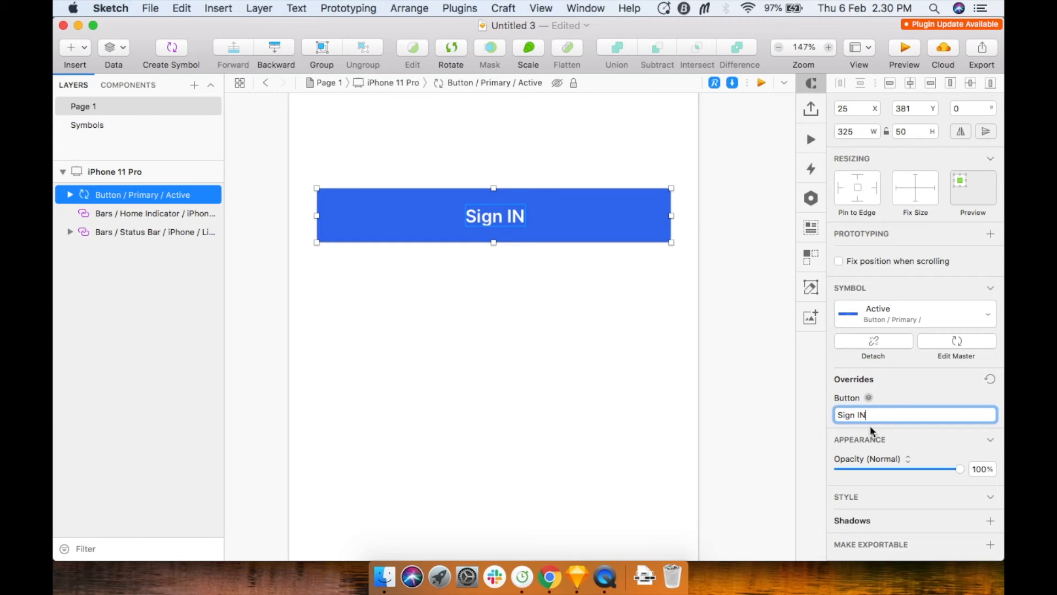
key("BackSpace")
key("BackSpace")
type("in")
key("Return")
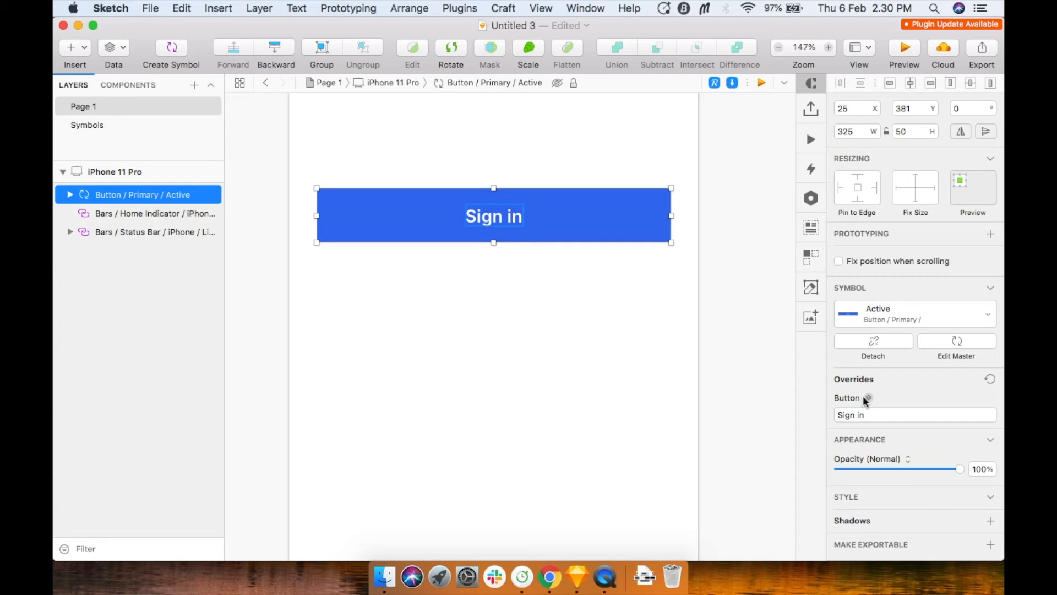
double_click(866, 415)
type("In")
key("Return")
Duplicate the Sign In button directly below itself at Y 443 and override the copy's text with "Sign Register".
left_click(710, 361)
left_click(566, 232)
left_click_drag(566, 232, 545, 282)
double_click(860, 415)
type("Registe")
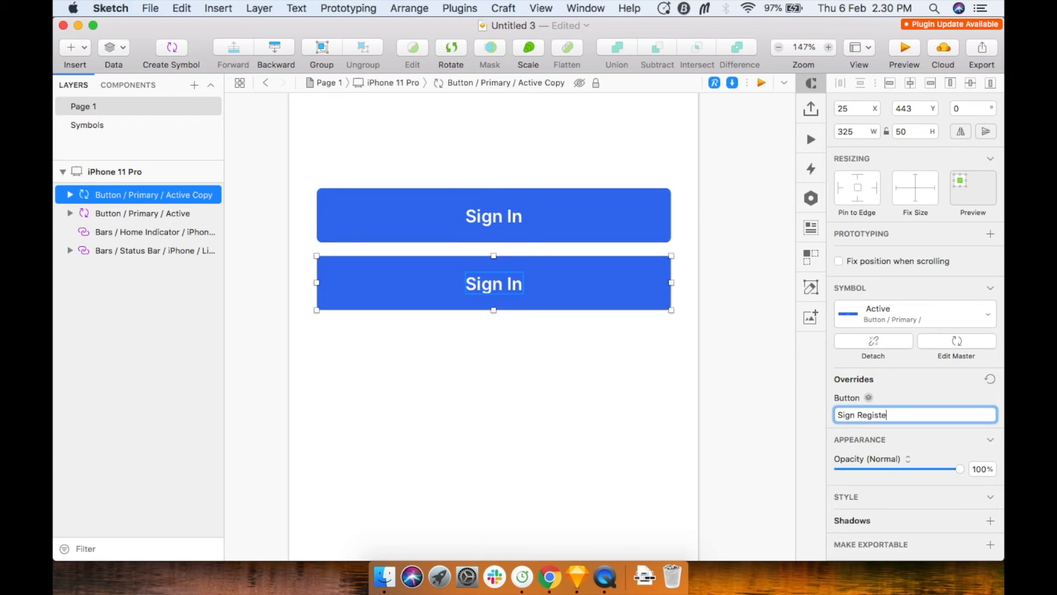
type("r")
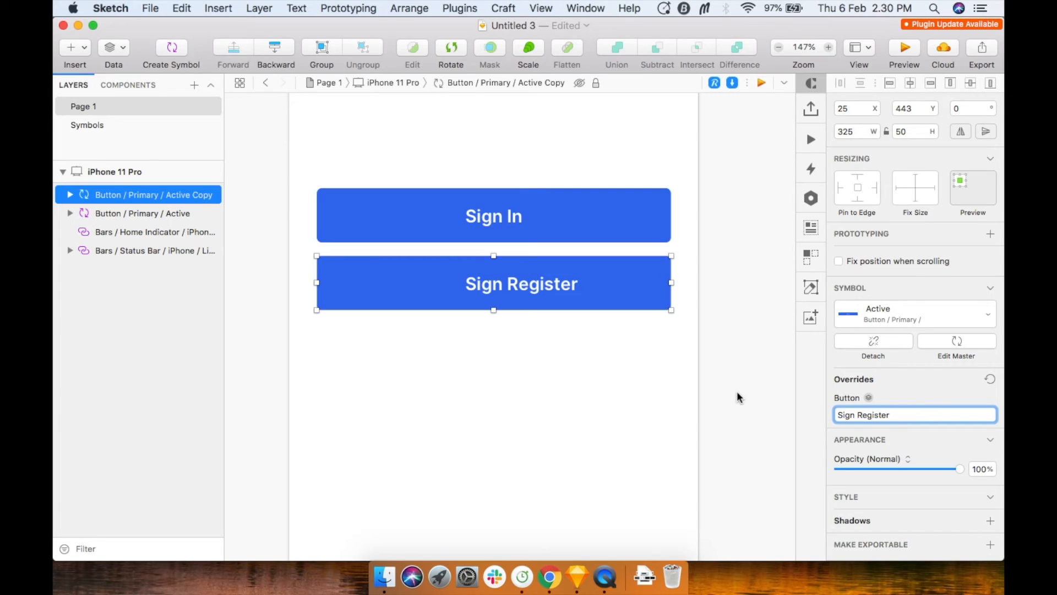
left_click(569, 358)
Compare the text placement of the two button instances, and inspect the alignment settings of the master's "Button" text layer.
left_click(579, 302)
left_click(501, 219)
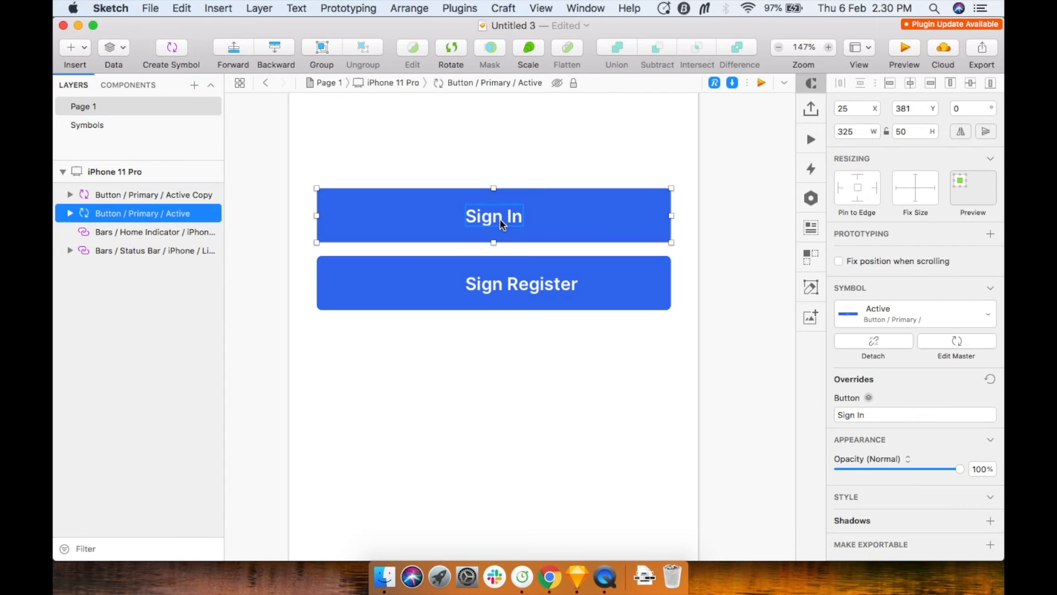
left_click(478, 298)
left_click(88, 125)
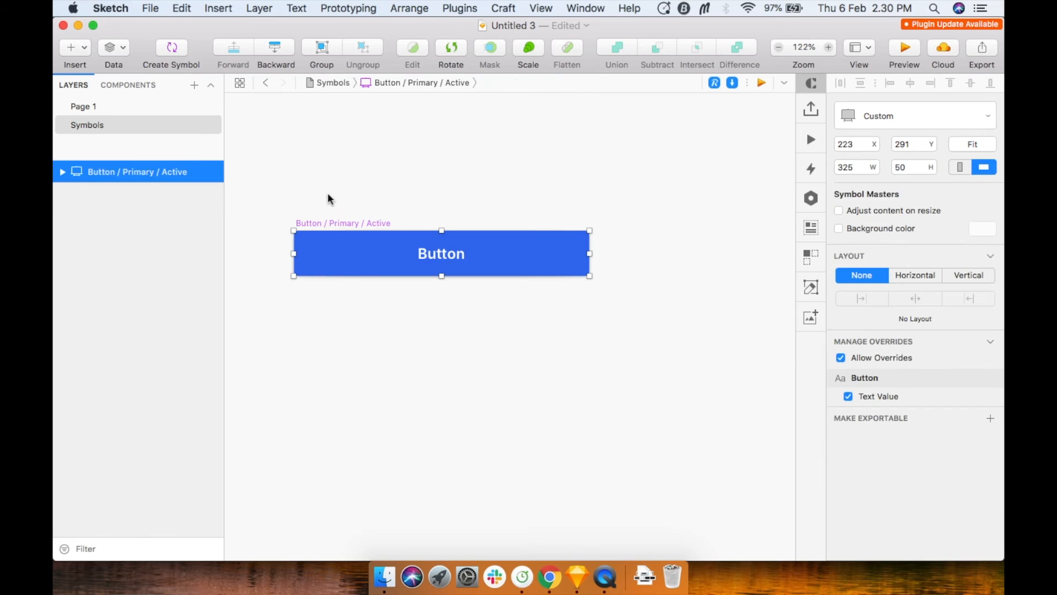
double_click(420, 253)
scroll(908, 445, "down", 5)
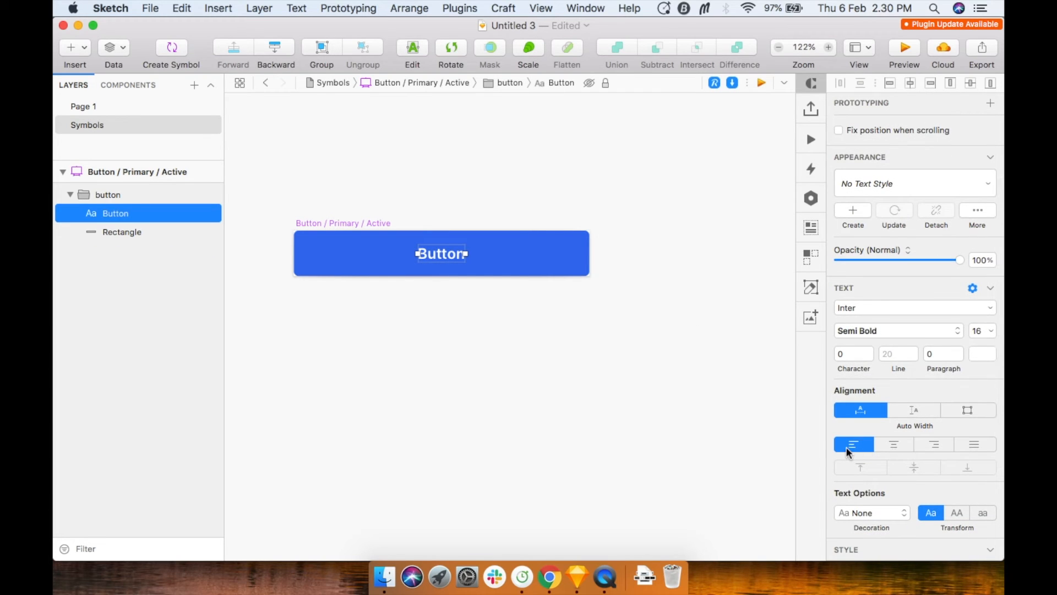
Return to Page 1 and extend the lower button's text override to "Sign Register Mobile".
left_click(127, 108)
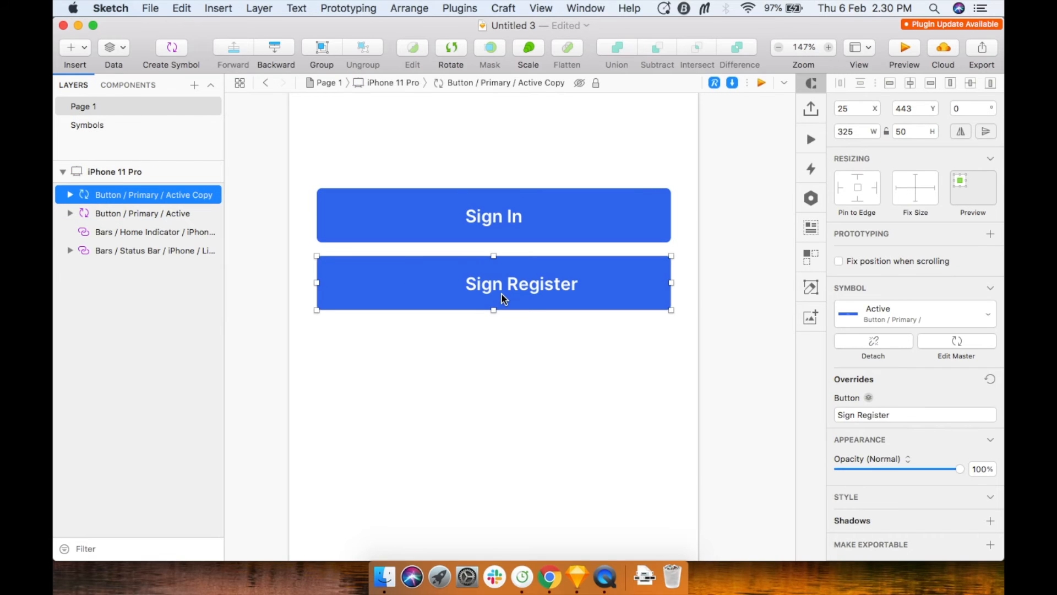
left_click(531, 352)
left_click(554, 292)
left_click(889, 415)
type("le")
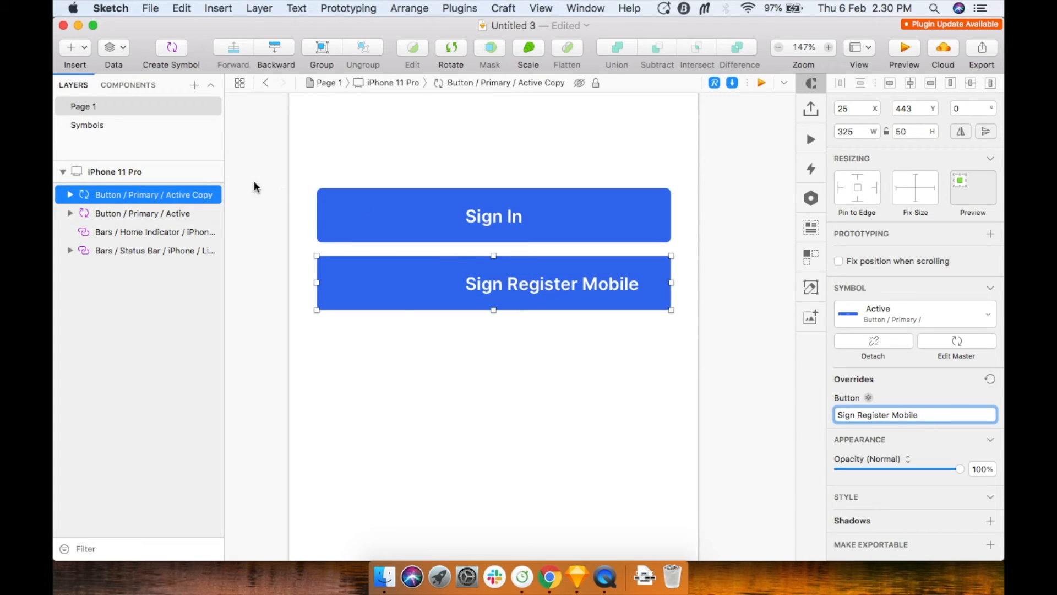
Center-align the "Button" text layer in the symbol master and check the instances on Page 1.
left_click(111, 124)
scroll(408, 307, "up", 3)
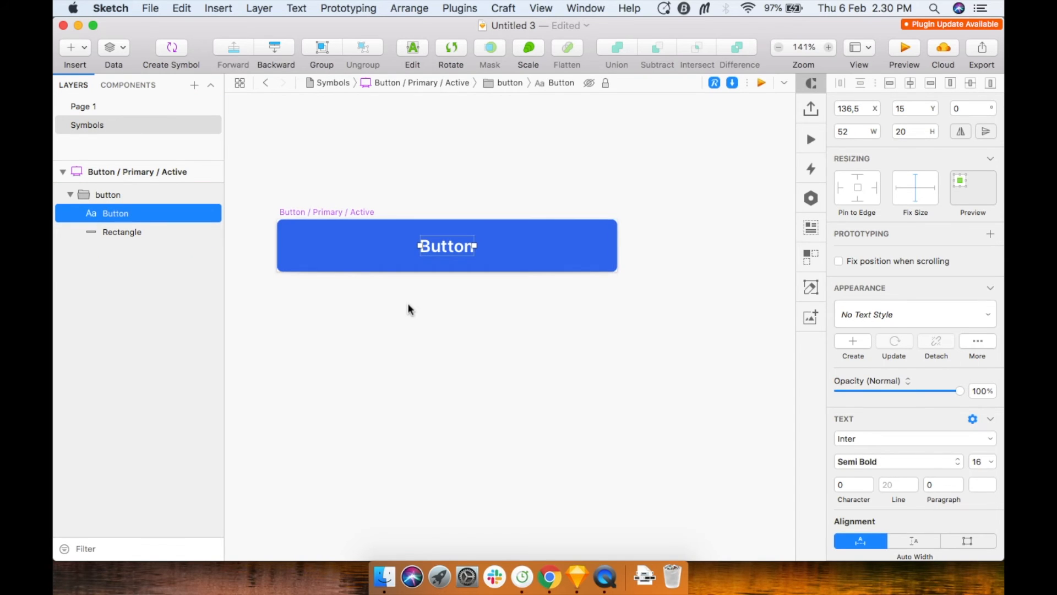
scroll(955, 453, "down", 4)
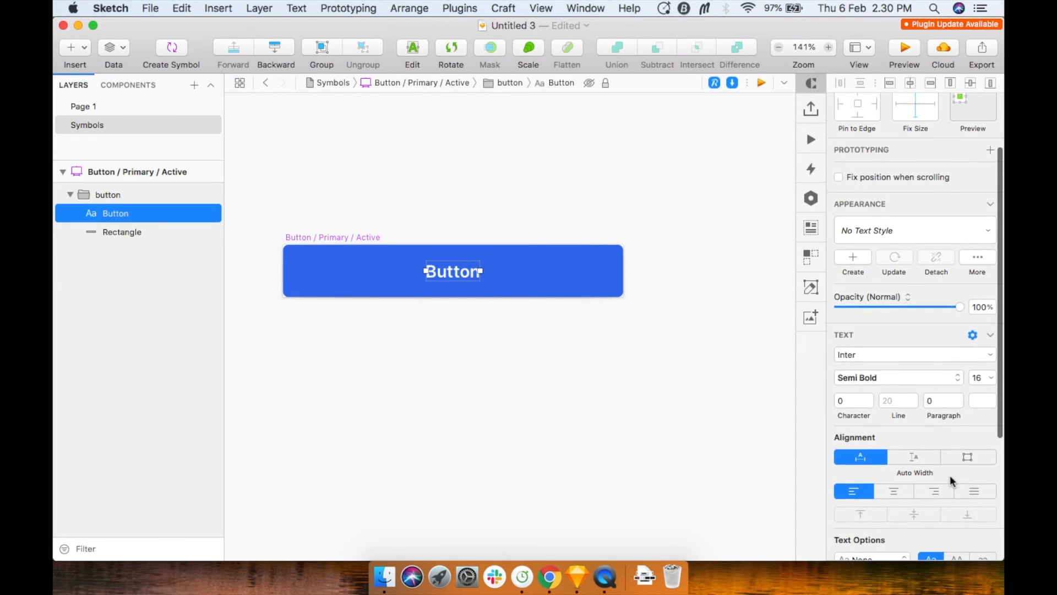
left_click(896, 488)
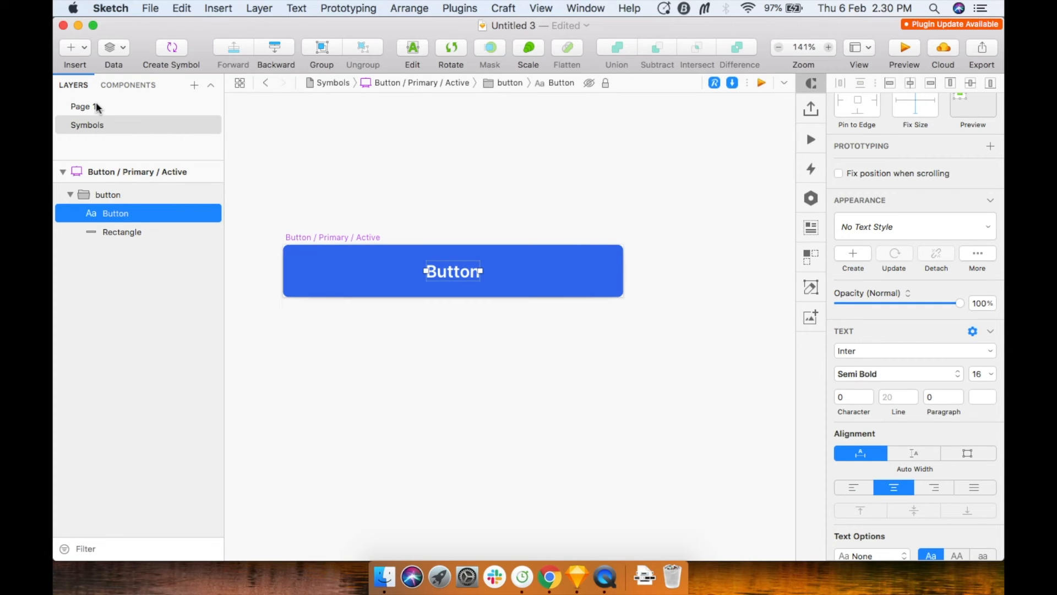
scroll(397, 301, "down", 3)
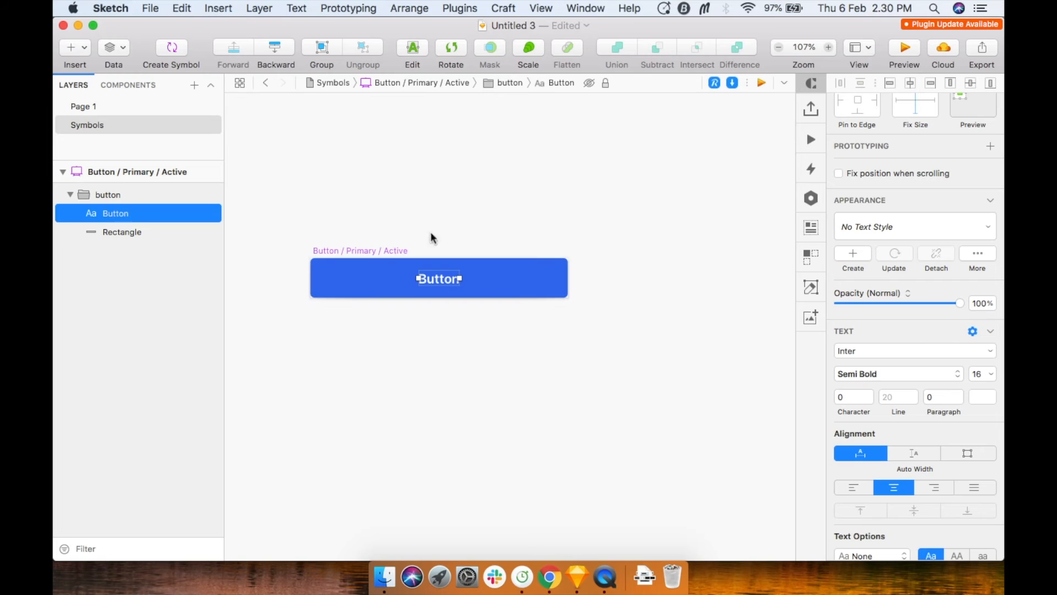
left_click(63, 172)
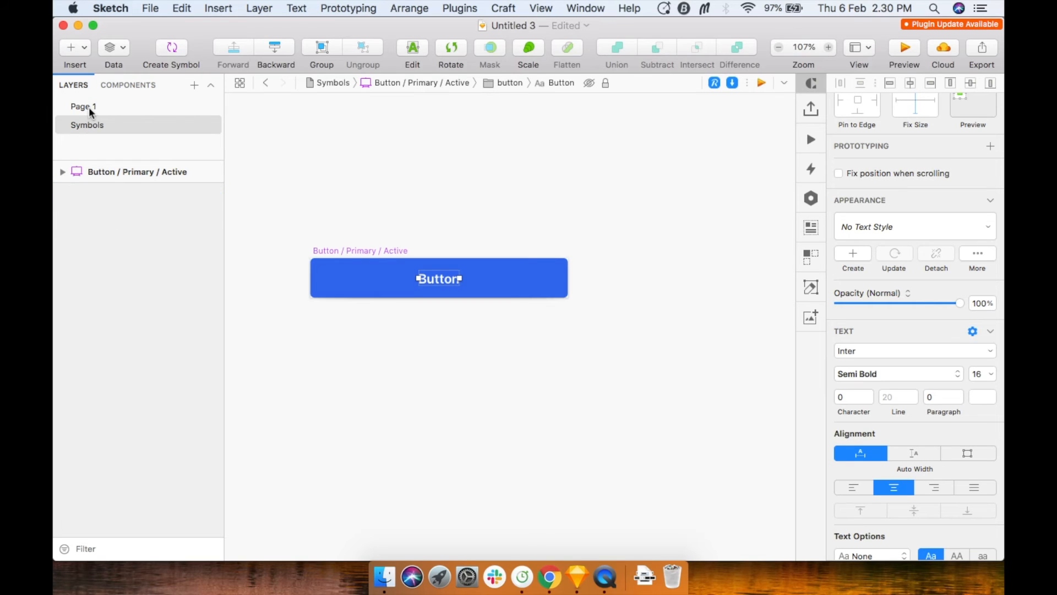
left_click(455, 379)
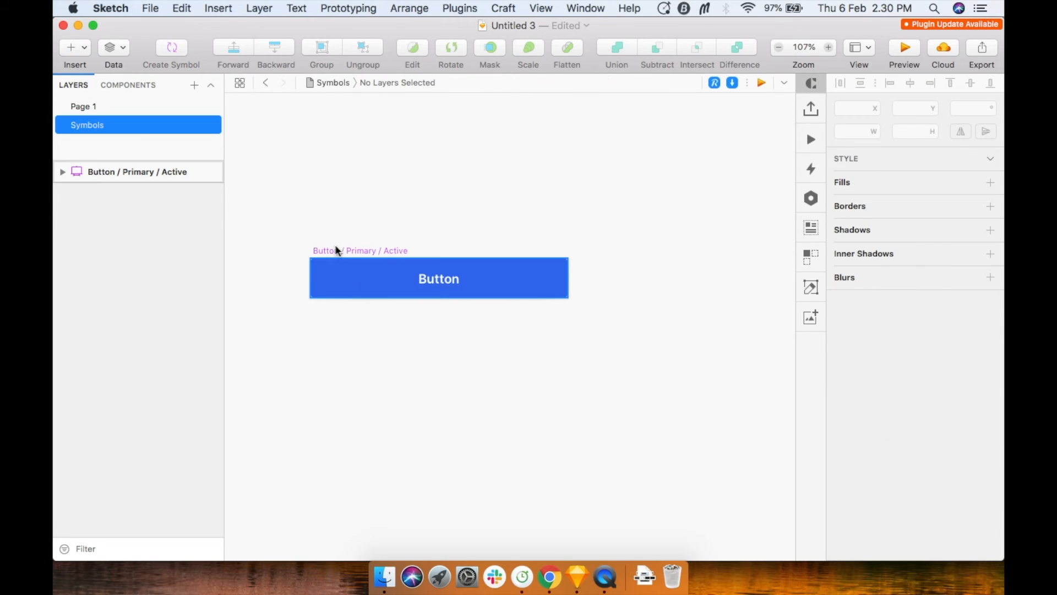
left_click(338, 251)
left_click(401, 331)
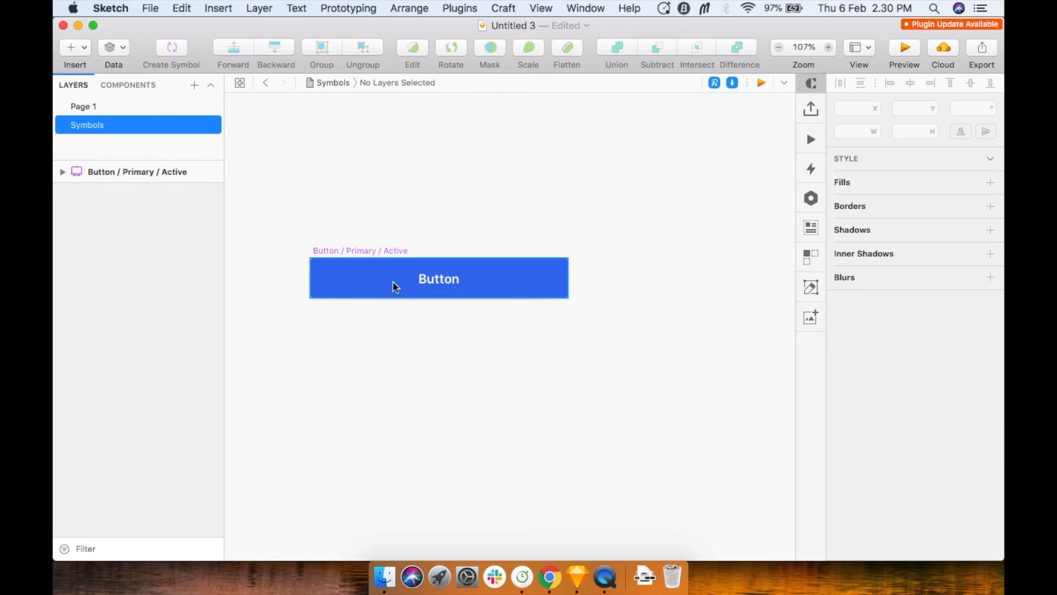
left_click(138, 112)
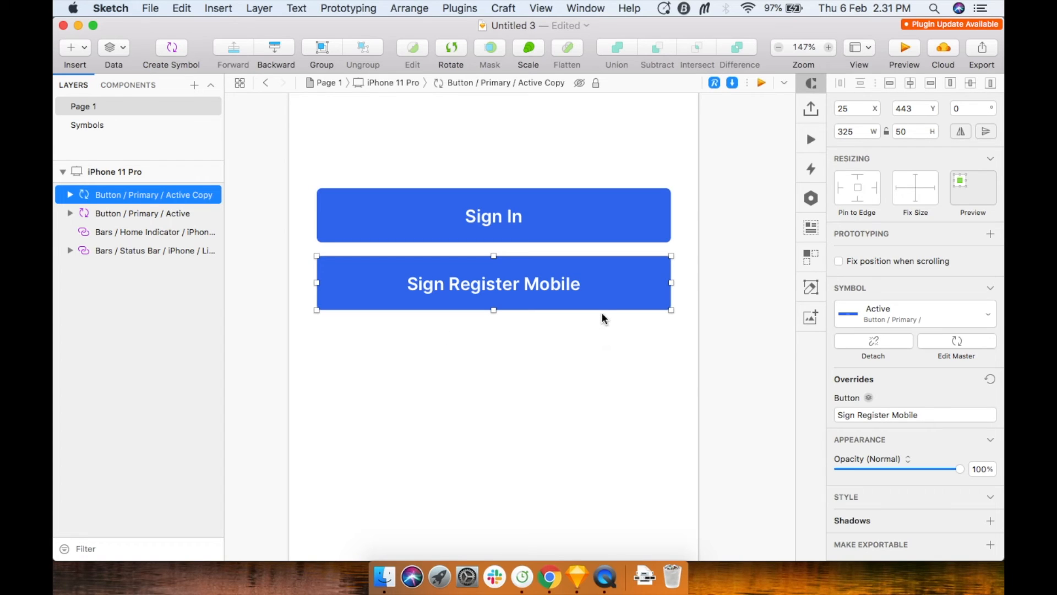
Change the fill of the rectangle in the "Button / Primary / Active" symbol master to green 357F3C.
left_click(108, 126)
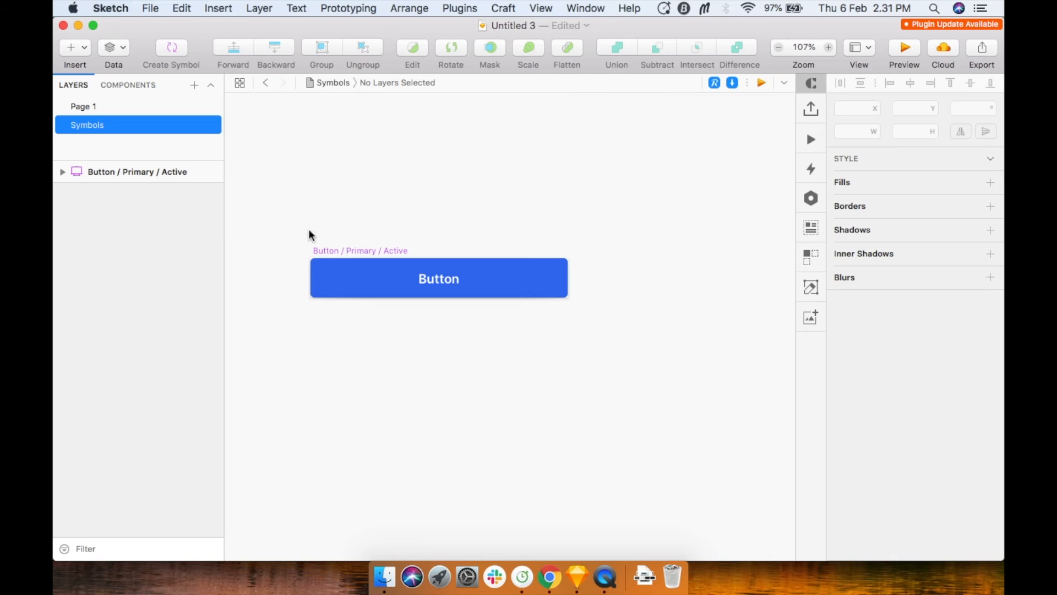
double_click(332, 284)
left_click(863, 503)
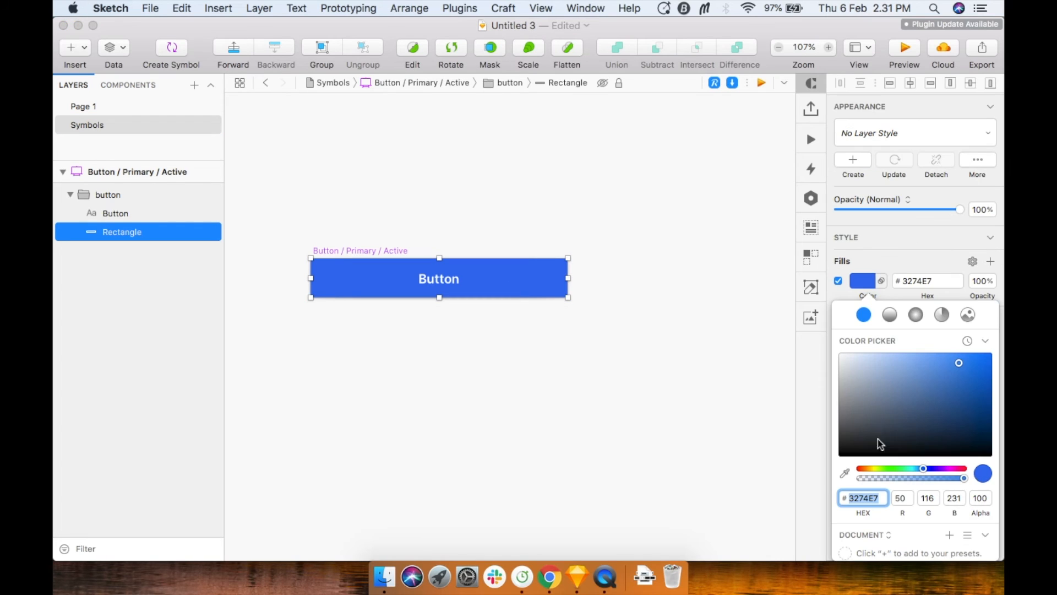
left_click(895, 468)
left_click_drag(948, 399, 943, 410)
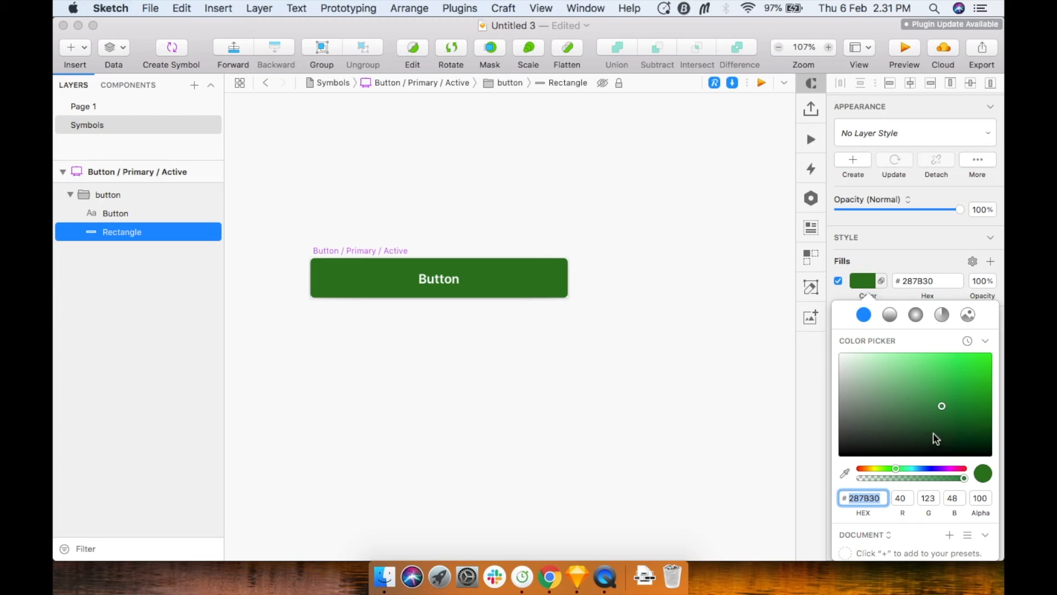
left_click_drag(936, 408, 928, 405)
left_click(124, 109)
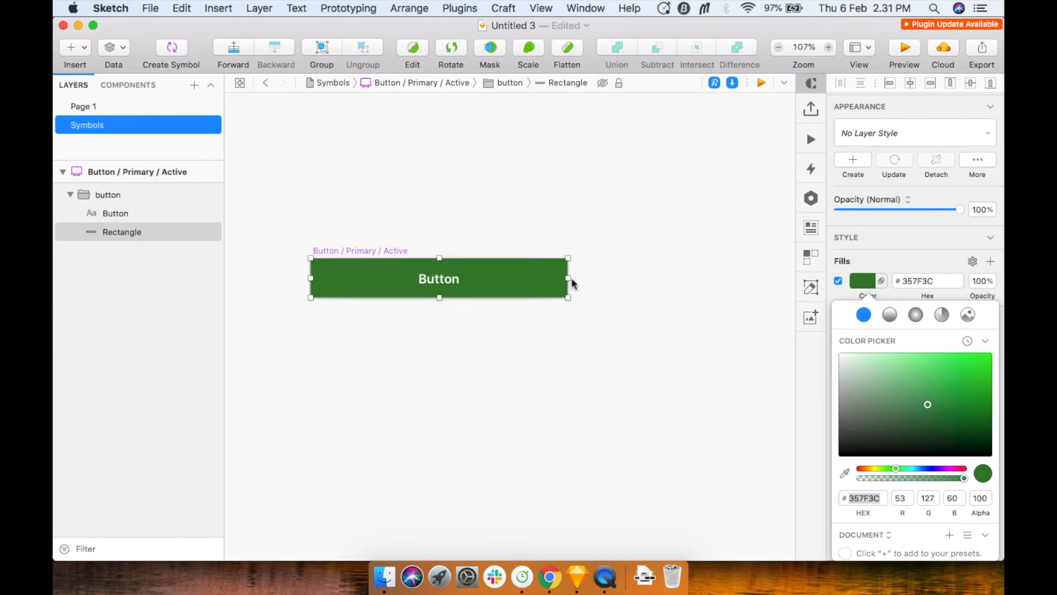
Examine both button instances on Page 1 for the symbol master's new fill colour.
scroll(575, 281, "down", 4)
left_click(135, 106)
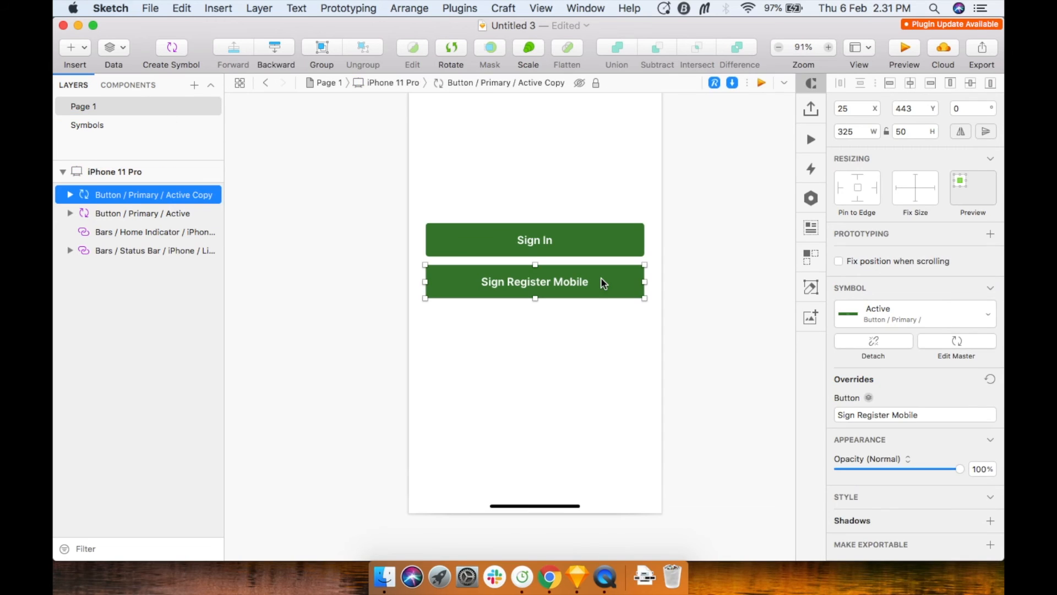
left_click(596, 397)
scroll(695, 378, "down", 3)
scroll(695, 378, "up", 4)
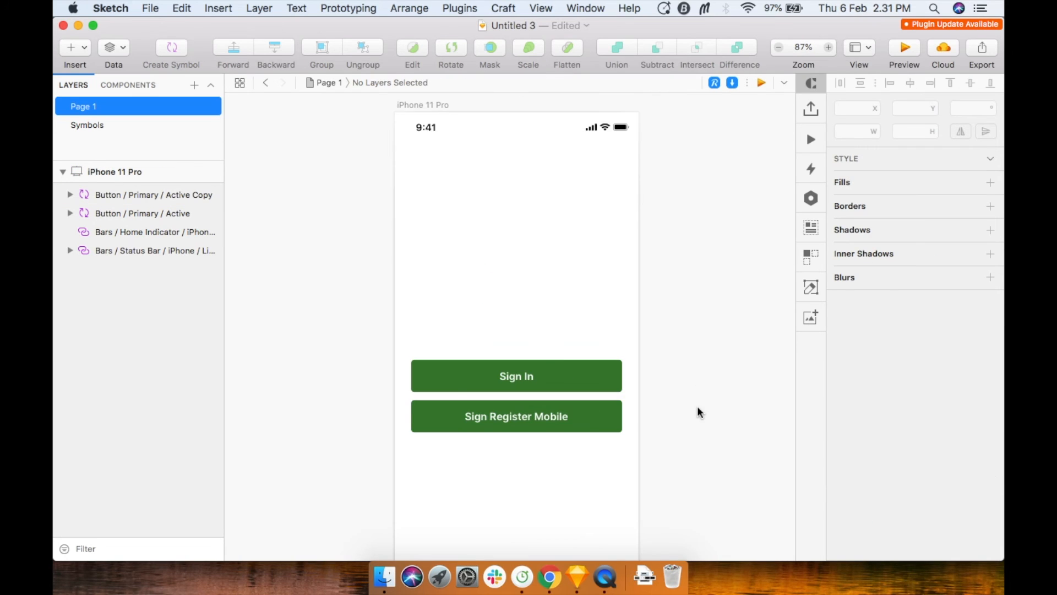
scroll(697, 405, "down", 2)
scroll(698, 405, "up", 1)
left_click(544, 359)
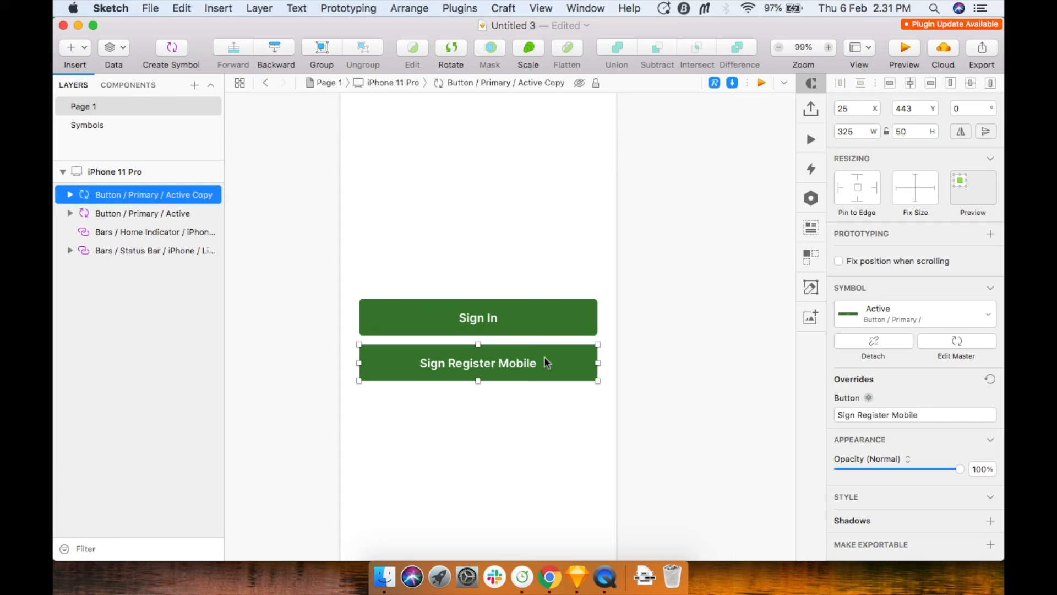
left_click(553, 321)
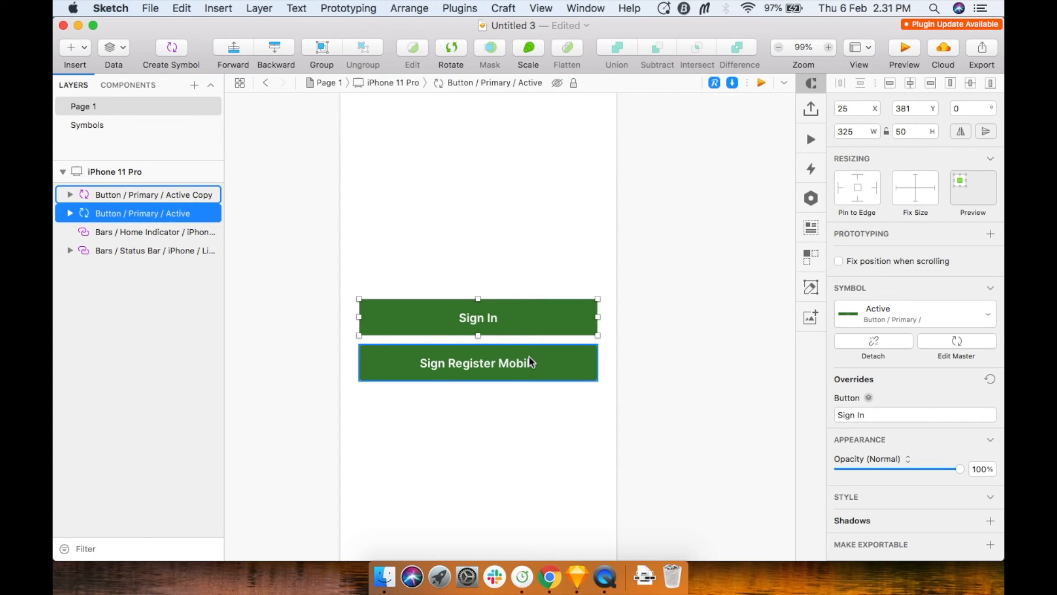
left_click(391, 359)
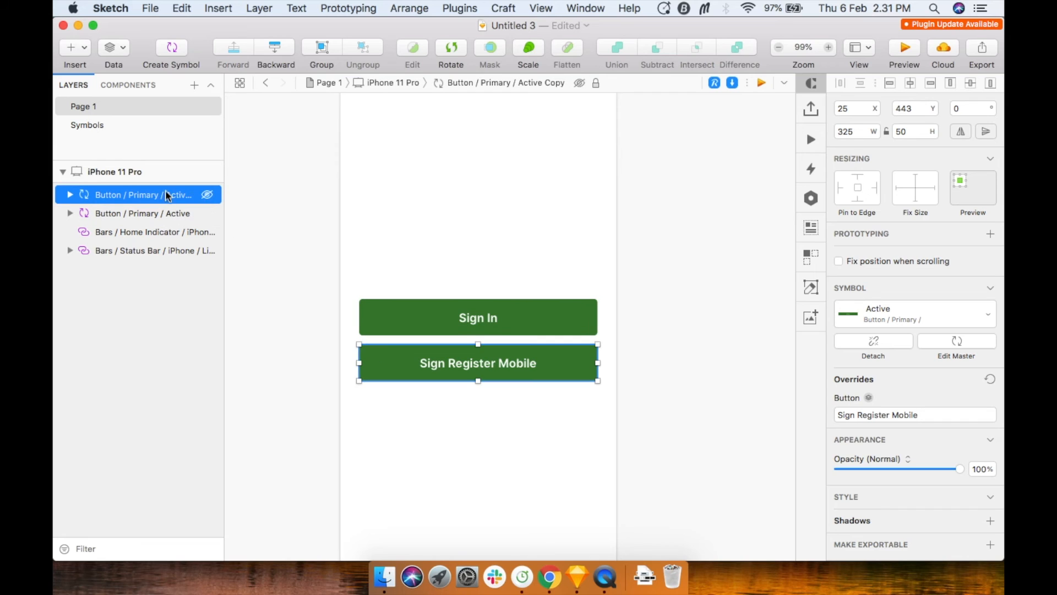
Switch to the Symbols page and examine the rectangle in the "Button / Primary / Active" symbol master.
left_click(123, 127)
left_click(515, 318)
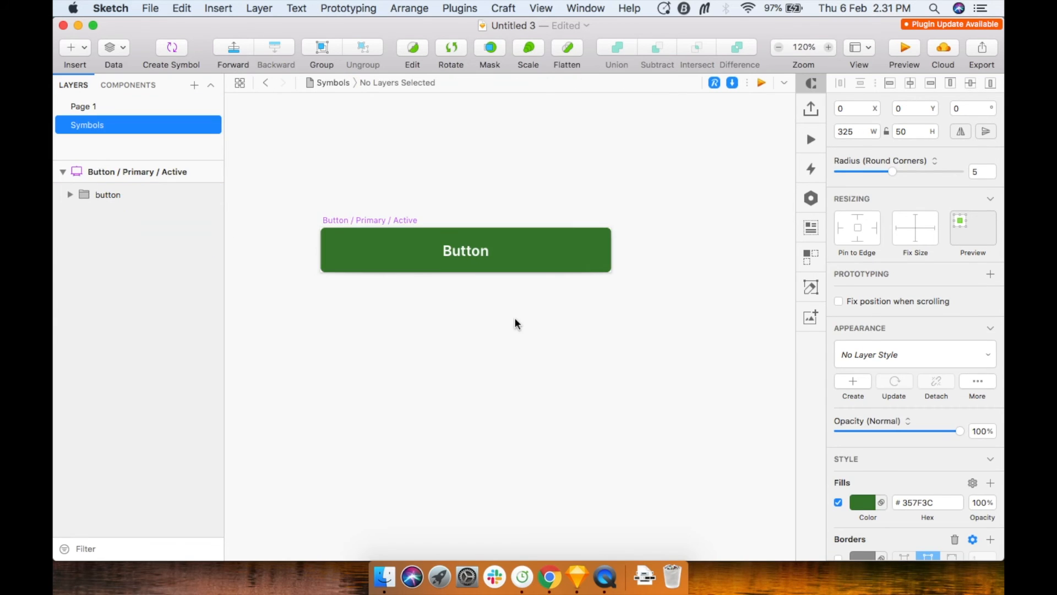
double_click(411, 253)
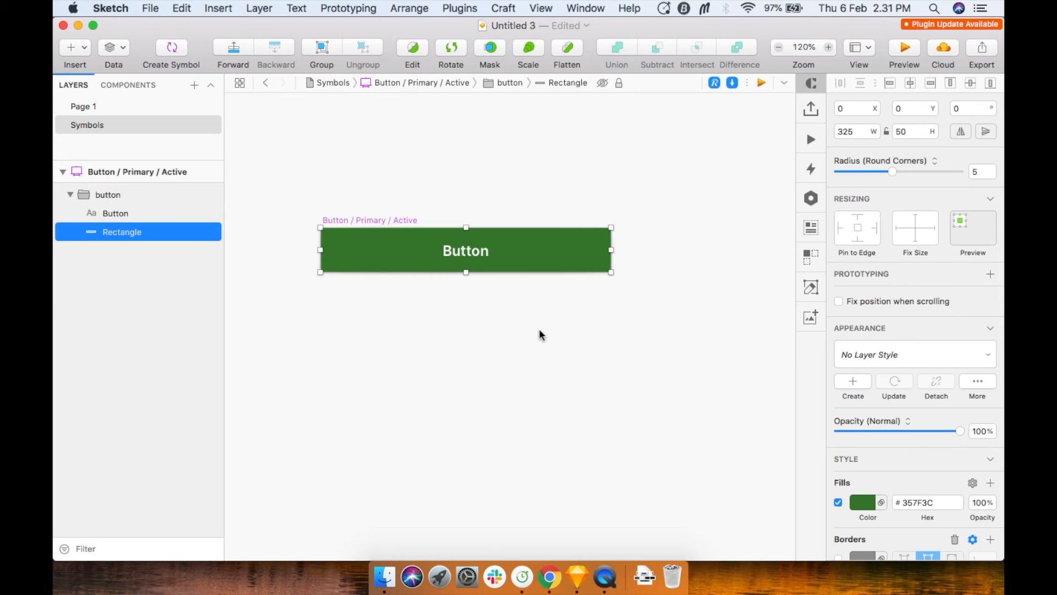
scroll(514, 309, "up", 3)
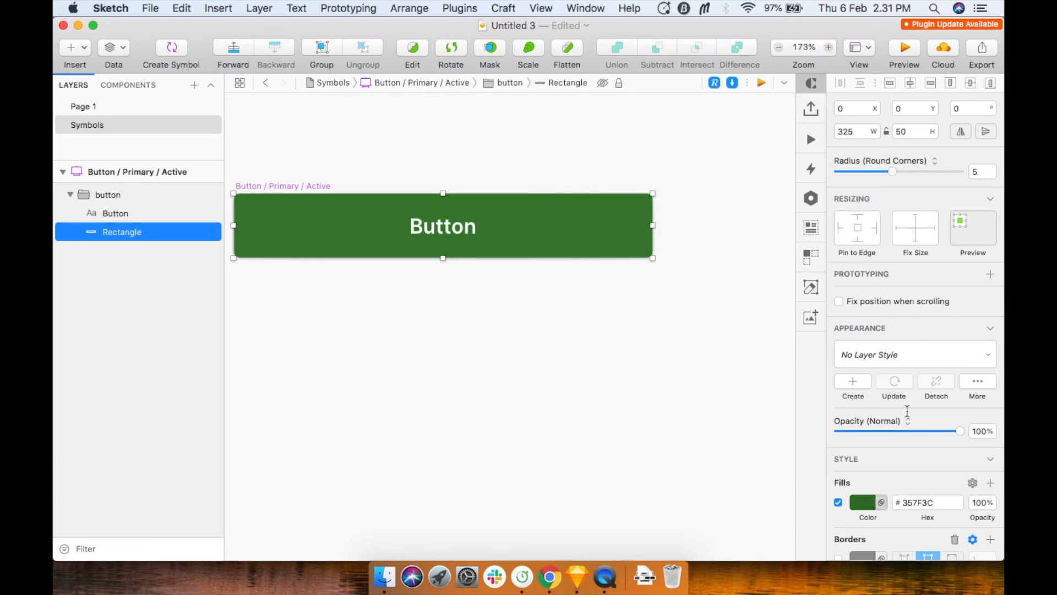
left_click(494, 402)
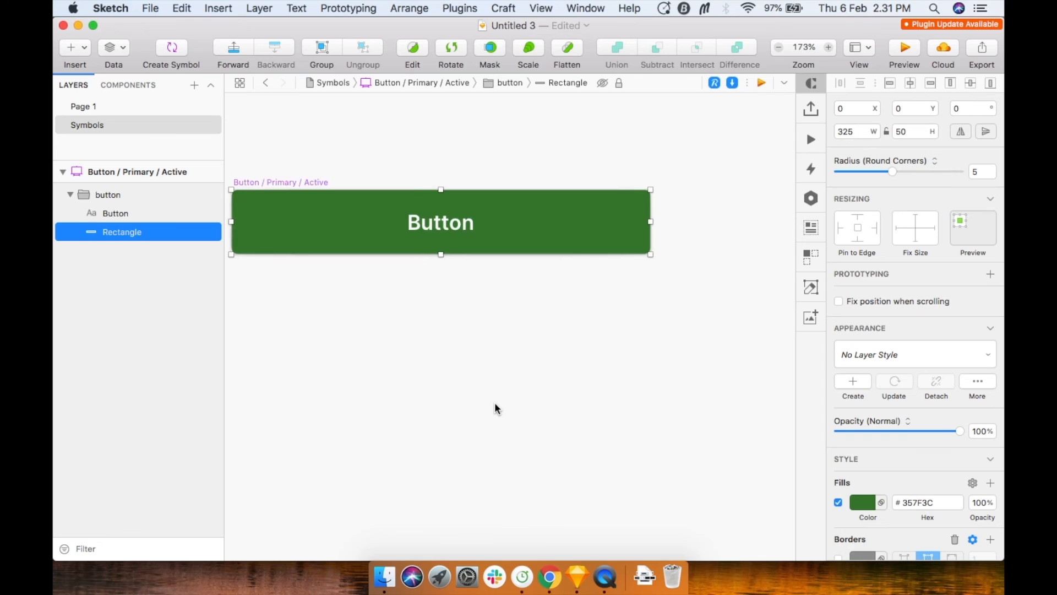
scroll(494, 402, "down", 3)
left_click(490, 402)
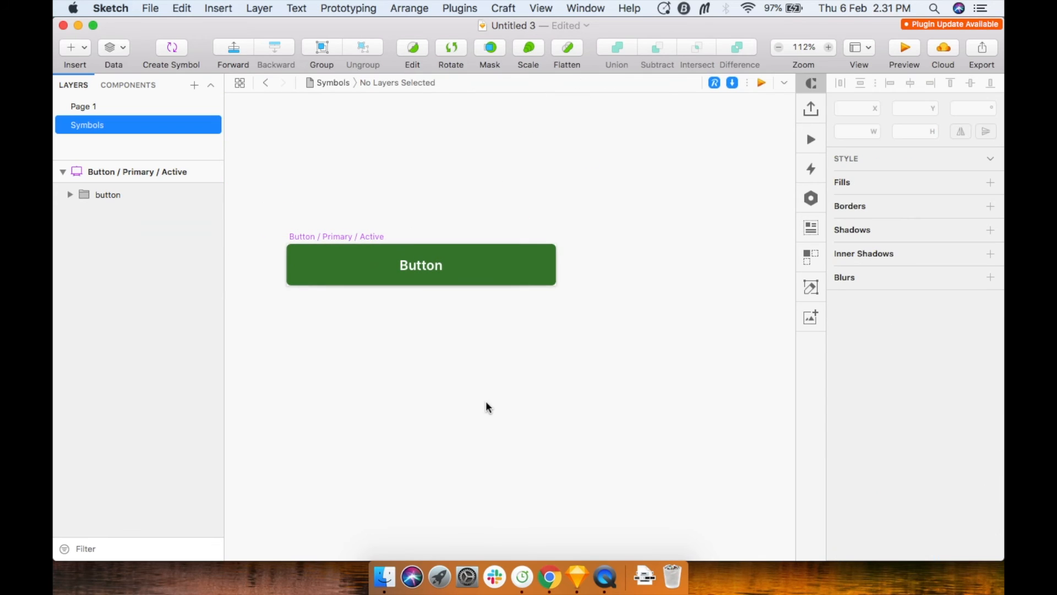
Draw an artboard about 63 × 58 px beside the button symbol master and name it "Color / Fill / Blue".
scroll(521, 271, "right", 5)
scroll(516, 271, "up", 2)
scroll(515, 273, "left", 3)
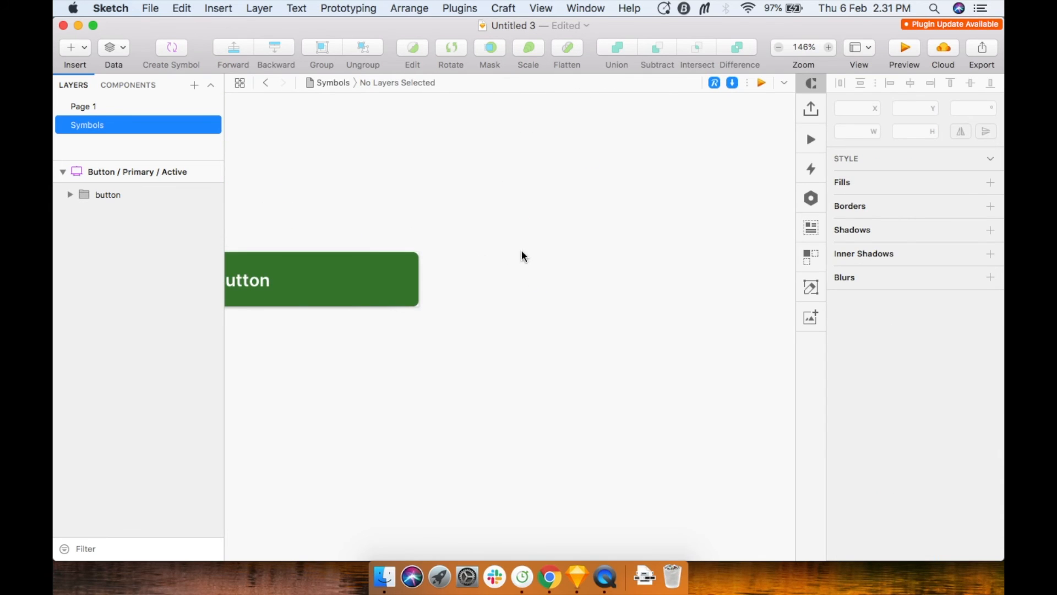
key("a")
left_click_drag(462, 248, 531, 312)
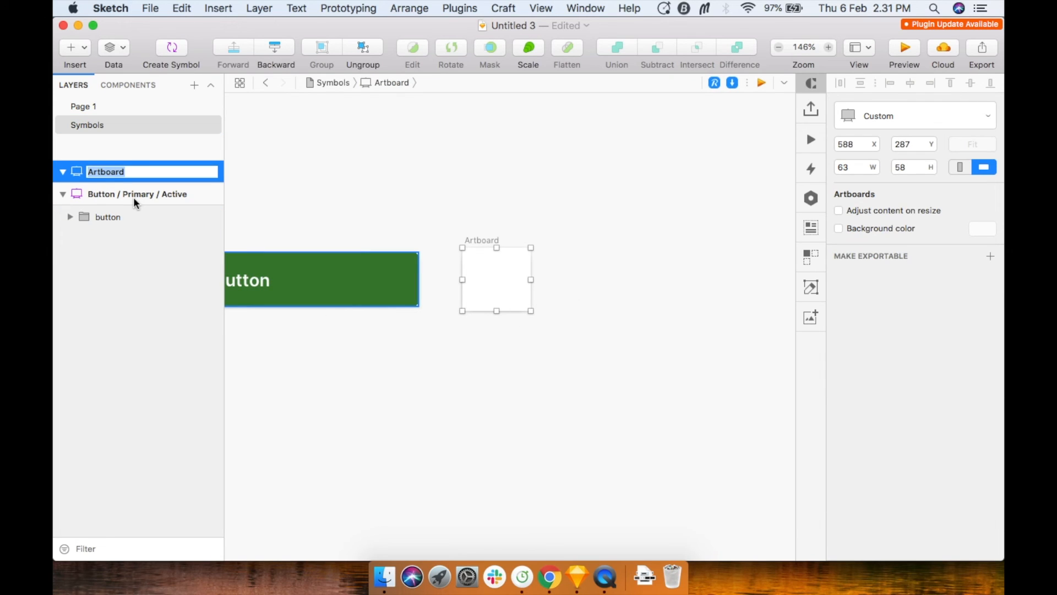
type("Color / Fill / Blue")
key("Return")
left_click(585, 268)
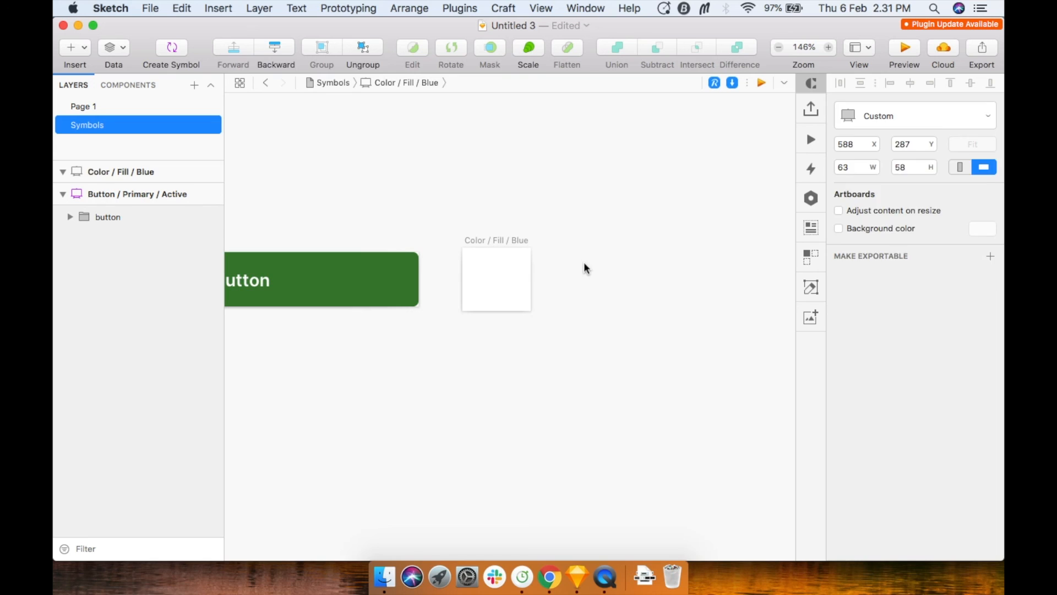
Cover the "Color / Fill / Blue" artboard with a 63 × 58 px rectangle and turn off its border.
key("r")
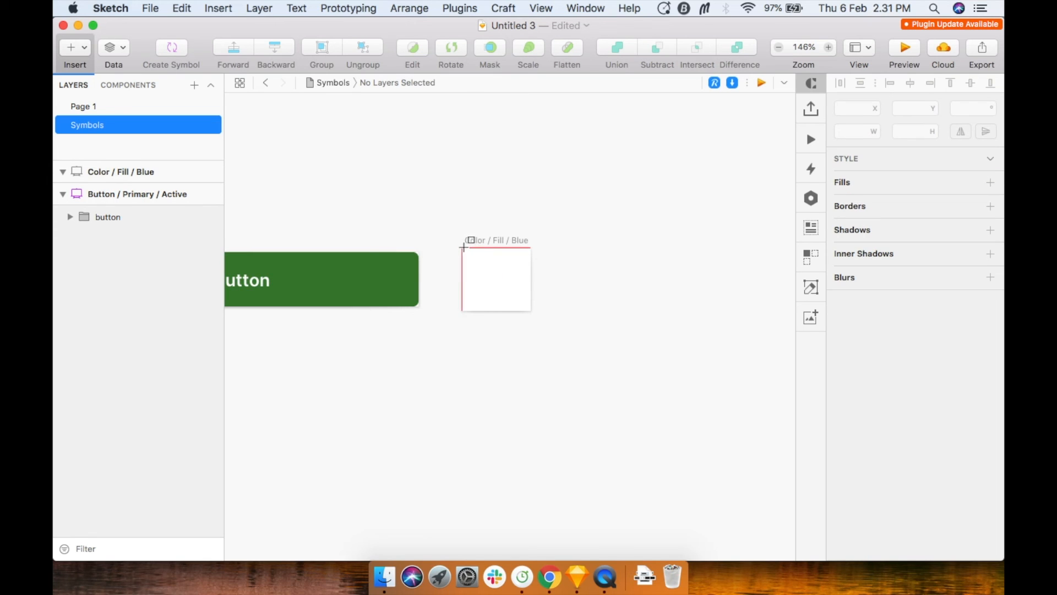
left_click_drag(461, 247, 532, 312)
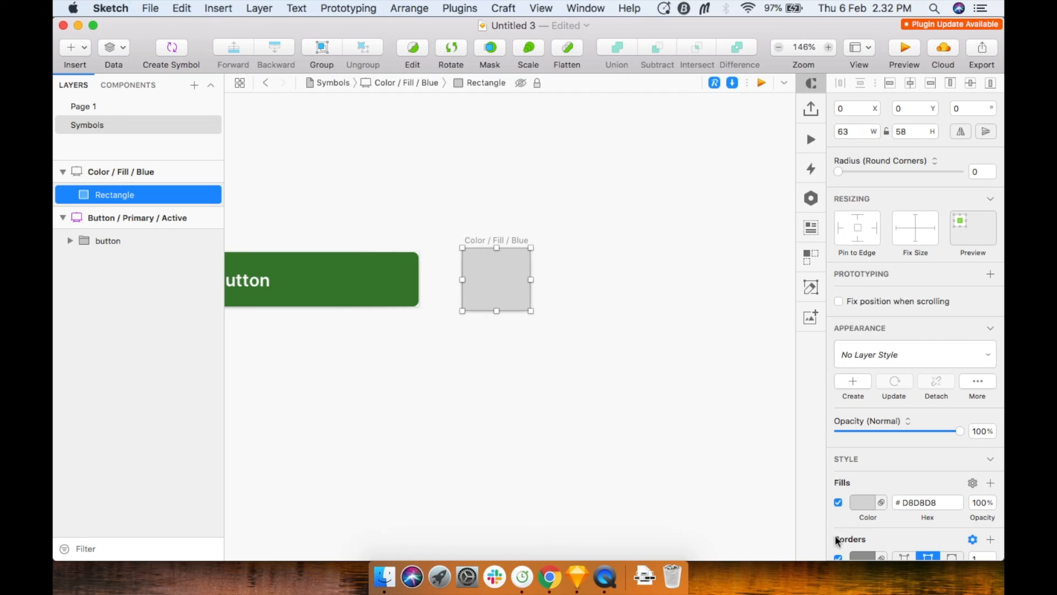
left_click(837, 555)
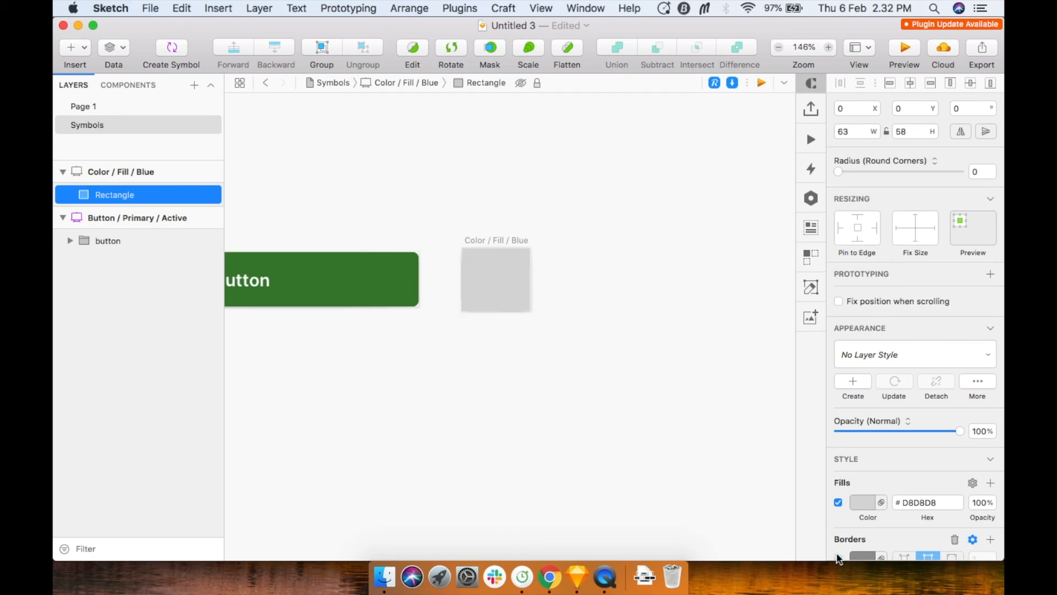
Change the fill of the rectangle in the "Color / Fill / Blue" artboard to blue 2F75FF.
left_click(912, 508)
left_click(928, 463)
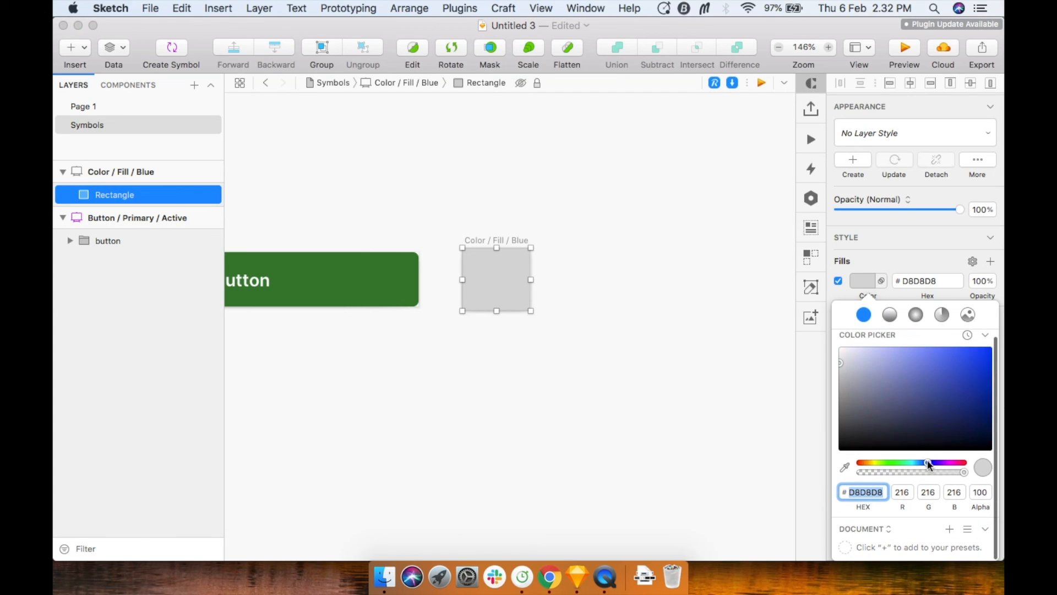
left_click(940, 370)
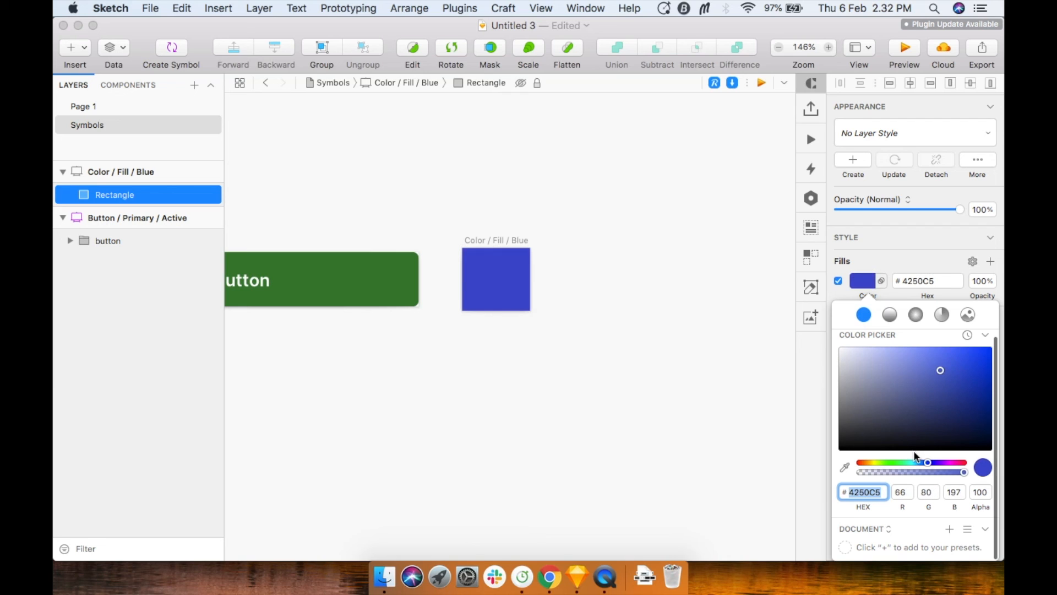
left_click(923, 462)
left_click_drag(958, 369, 964, 329)
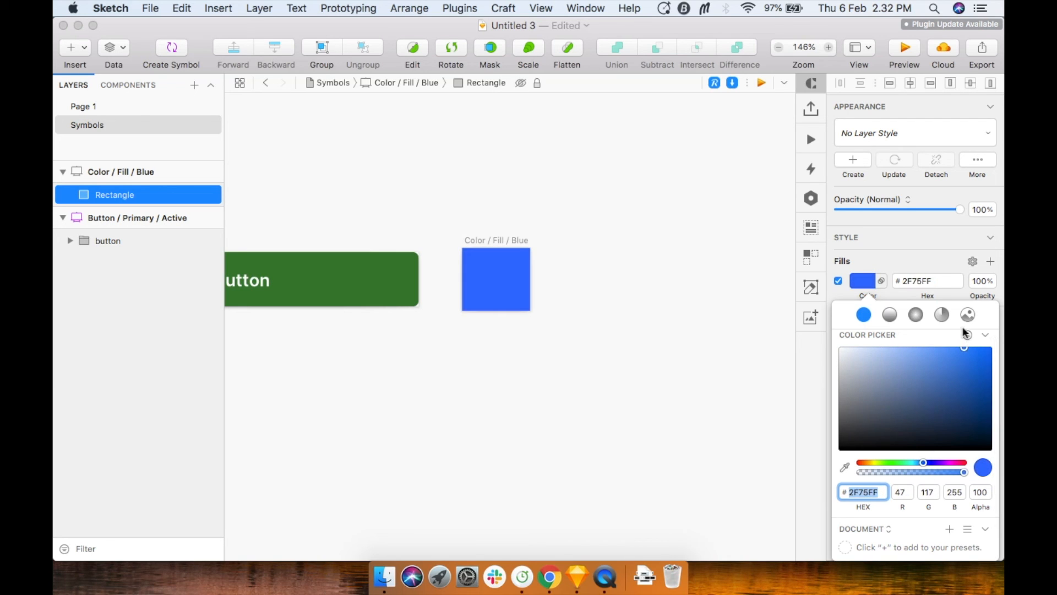
left_click(647, 329)
Create a layer style named "Color / Fill / Blue" from the blue rectangle.
left_click(482, 274)
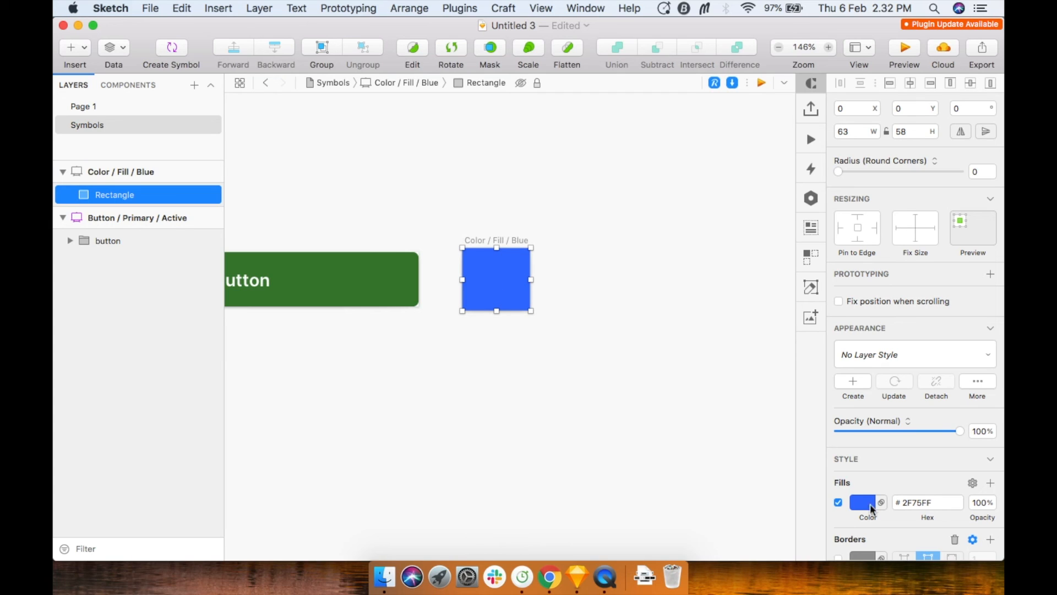
left_click(928, 362)
left_click(928, 361)
left_click(859, 382)
type("Color /  Fill")
key("BackSpace")
key("BackSpace")
key("BackSpace")
key("BackSpace")
key("BackSpace")
type("Fill / Blue")
key("Return")
left_click(720, 288)
Examine the style settings of the rectangle and the "Button" text layer in the button symbol master.
scroll(720, 288, "down", 4)
scroll(720, 287, "left", 4)
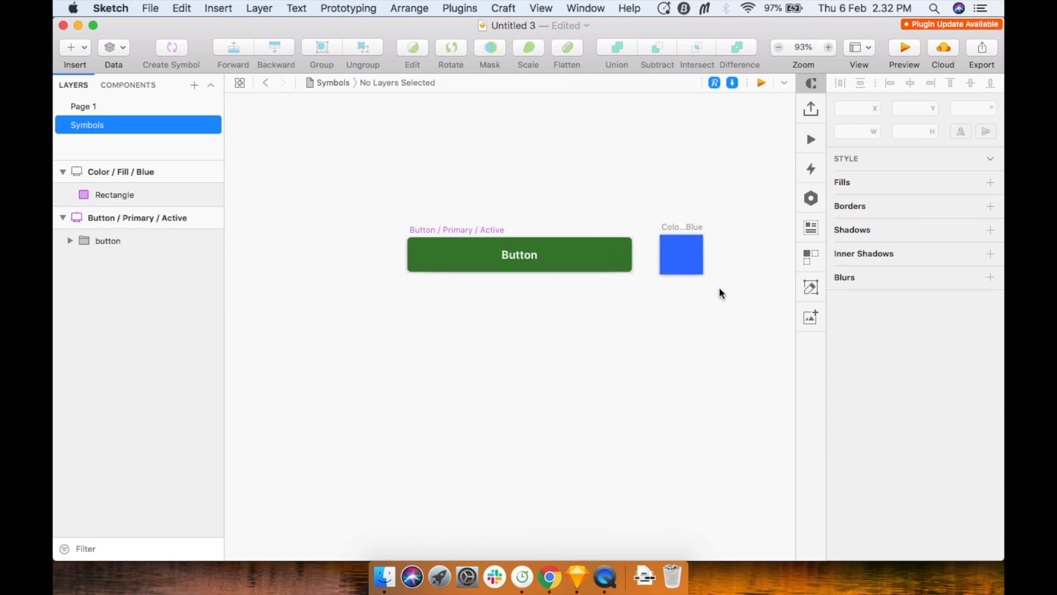
double_click(654, 257)
scroll(594, 336, "right", 5)
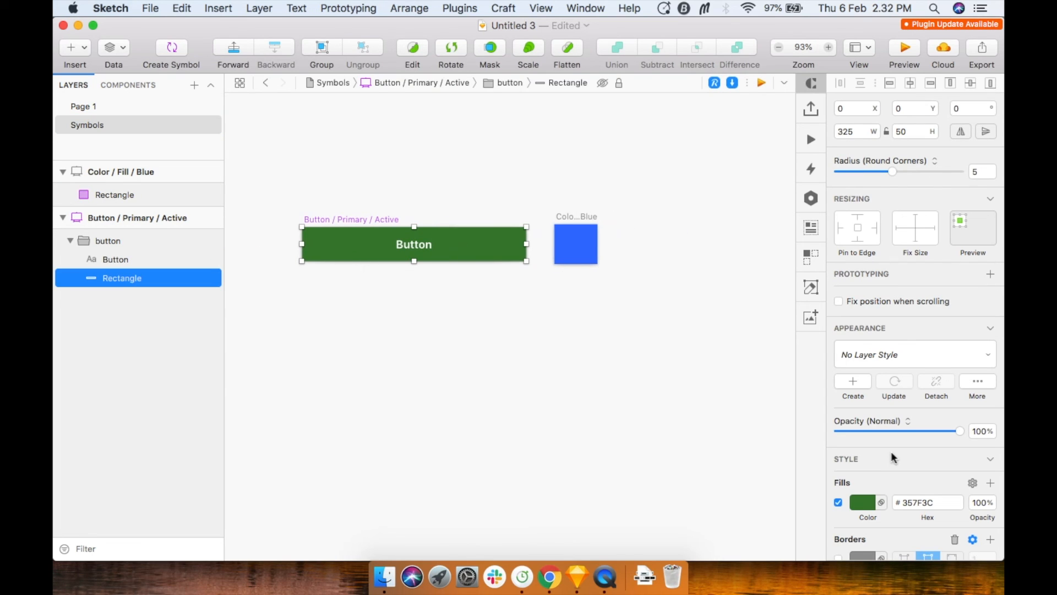
scroll(891, 514, "down", 4)
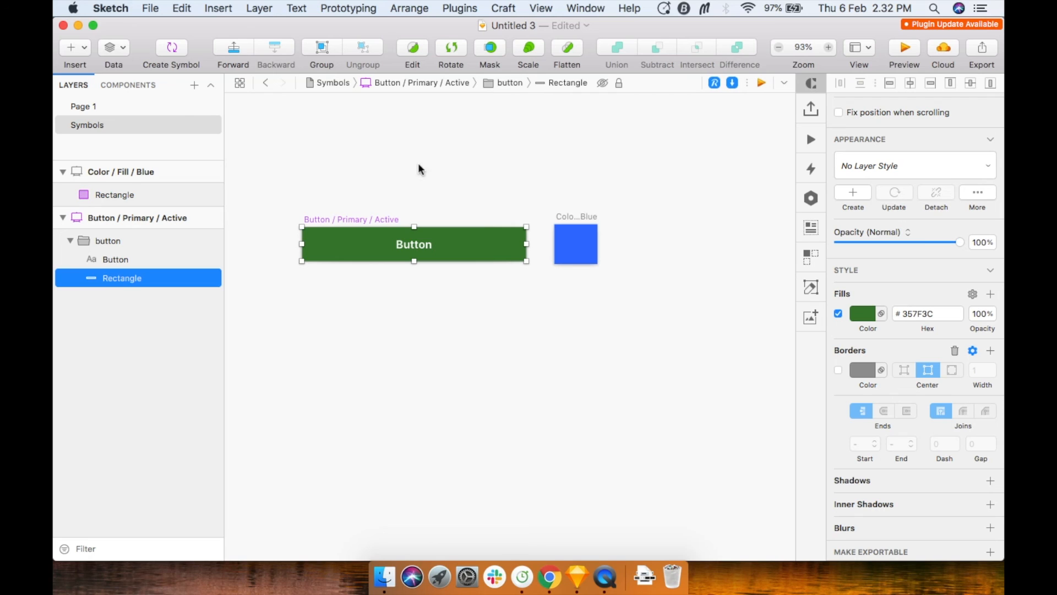
double_click(414, 246)
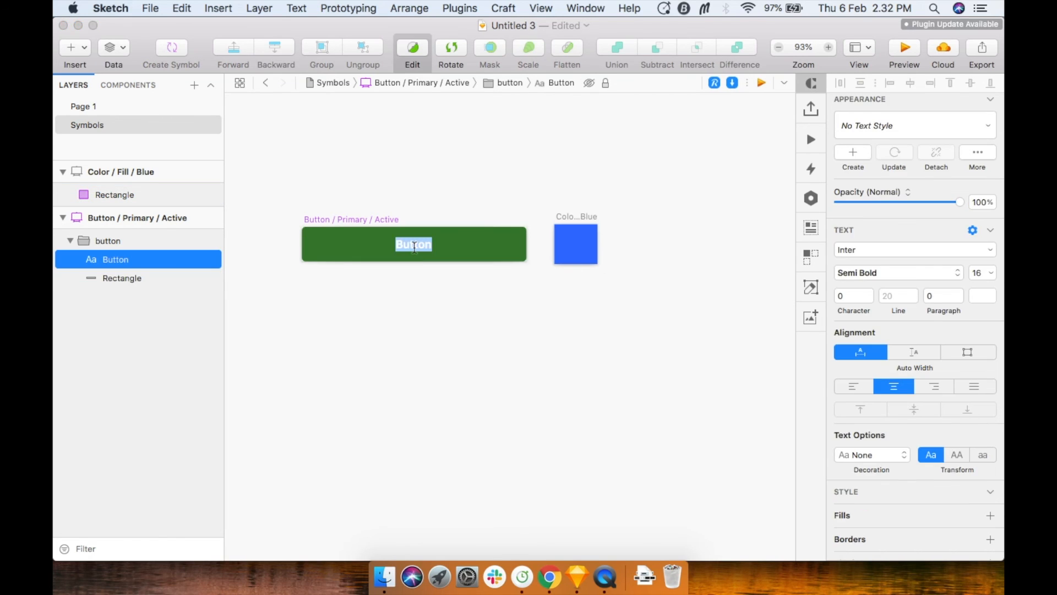
left_click(414, 245)
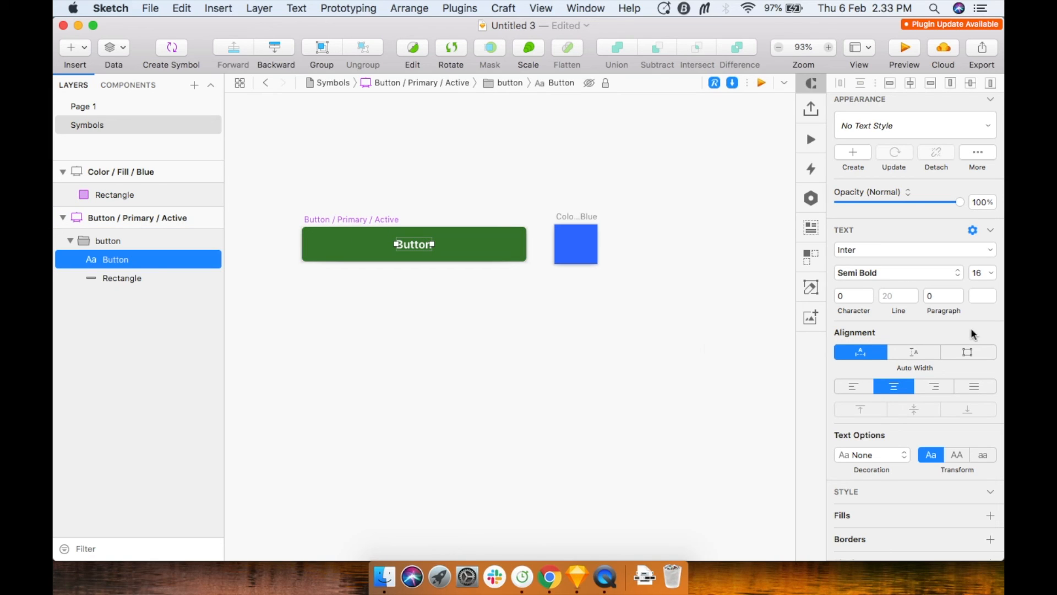
Apply the document layer style "Color / Fill / Blue" to the rectangle in the button symbol master.
left_click(492, 249)
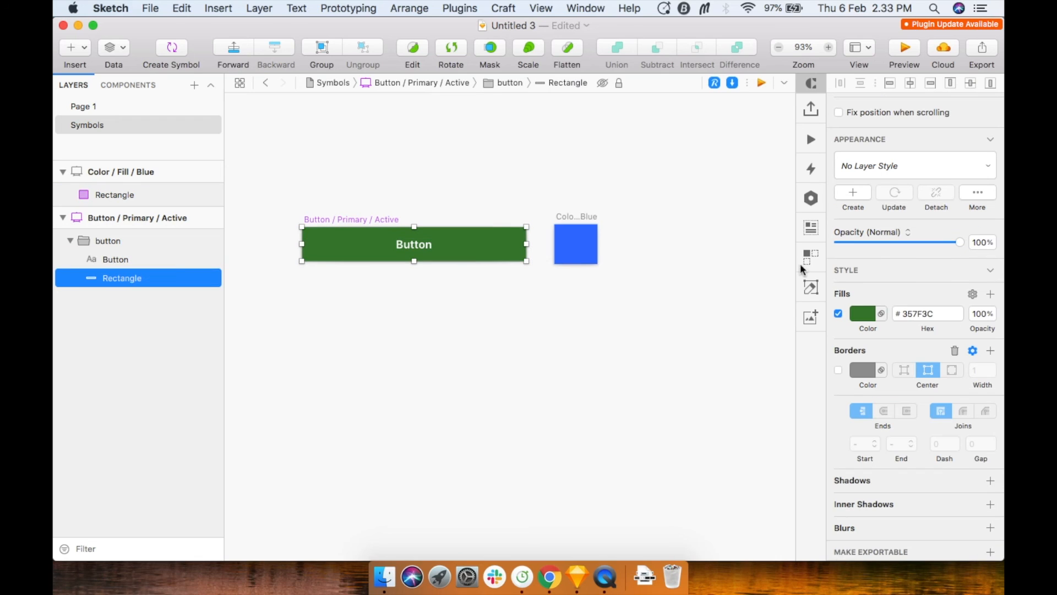
left_click(892, 170)
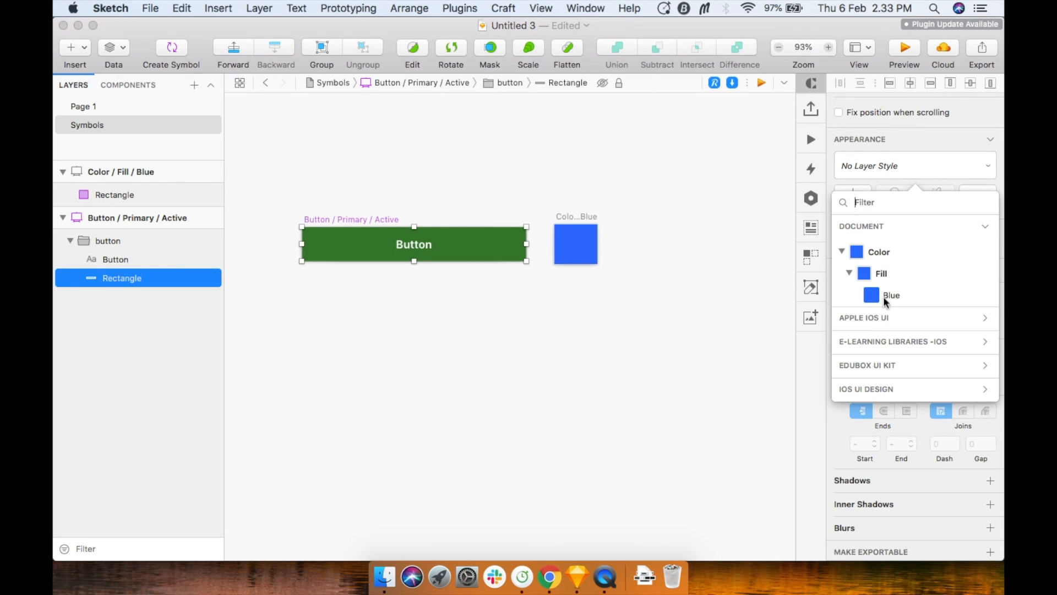
left_click(850, 273)
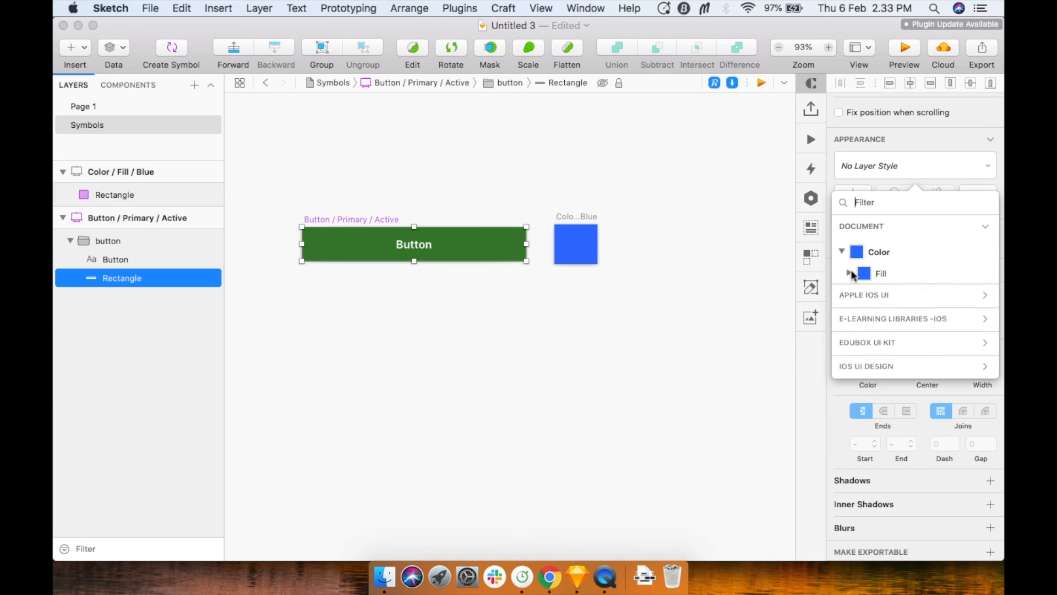
left_click(842, 252)
left_click(842, 252)
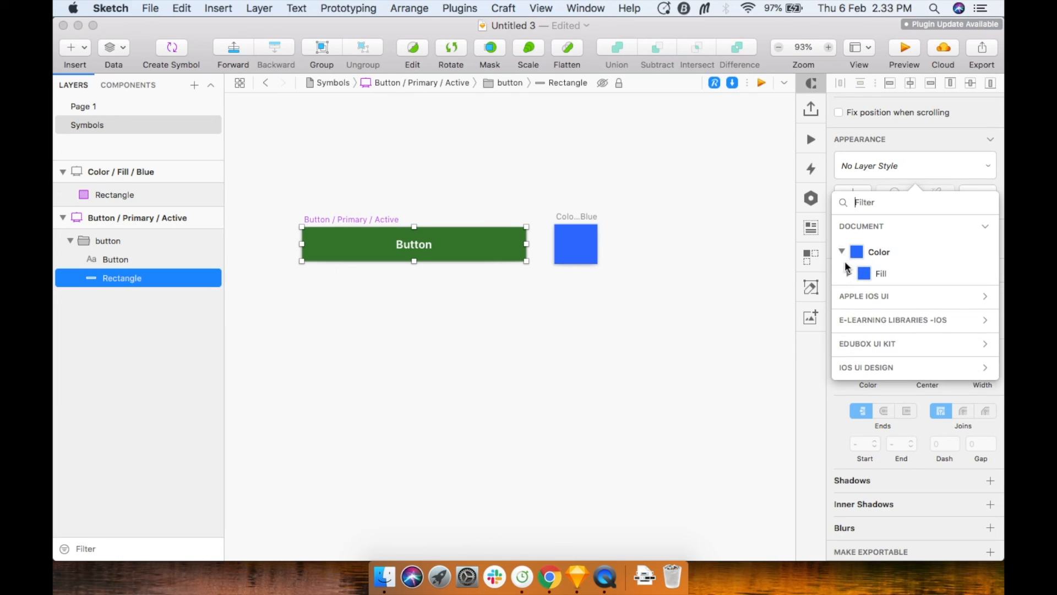
left_click(850, 274)
left_click(872, 293)
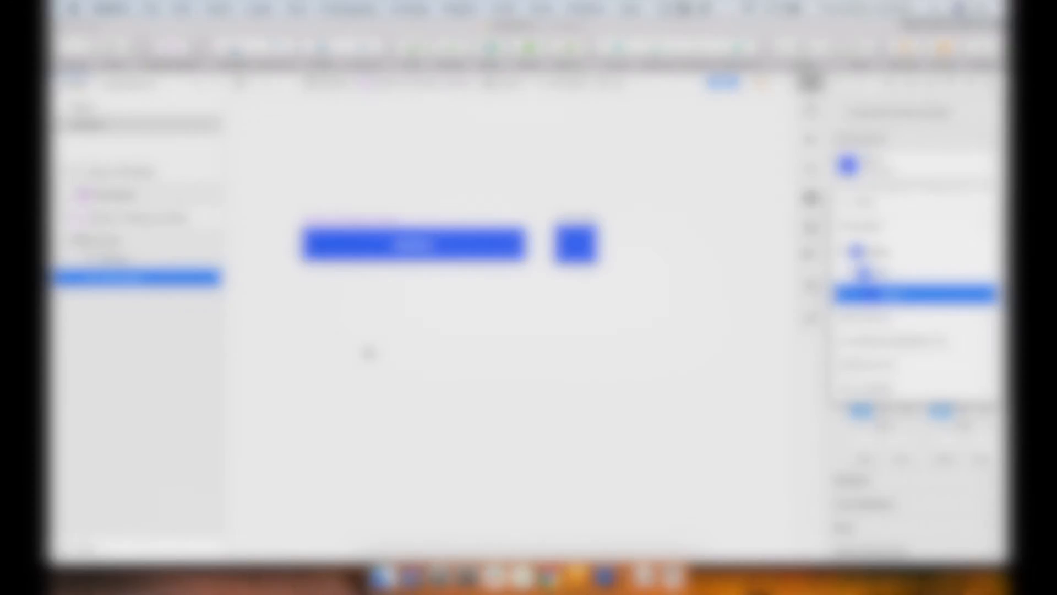